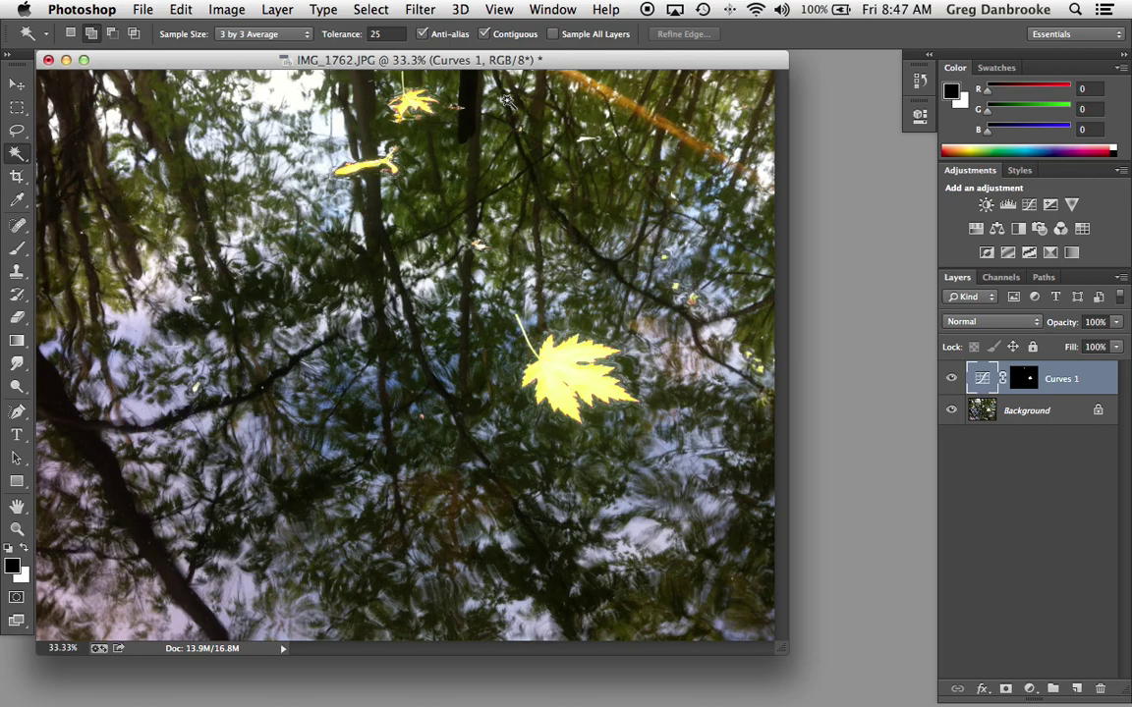
# Open Print for the leaf photo on the Epson Stylus Pro 3880 in landscape 11 x 8.5 in layout
pyautogui.click(143, 9)
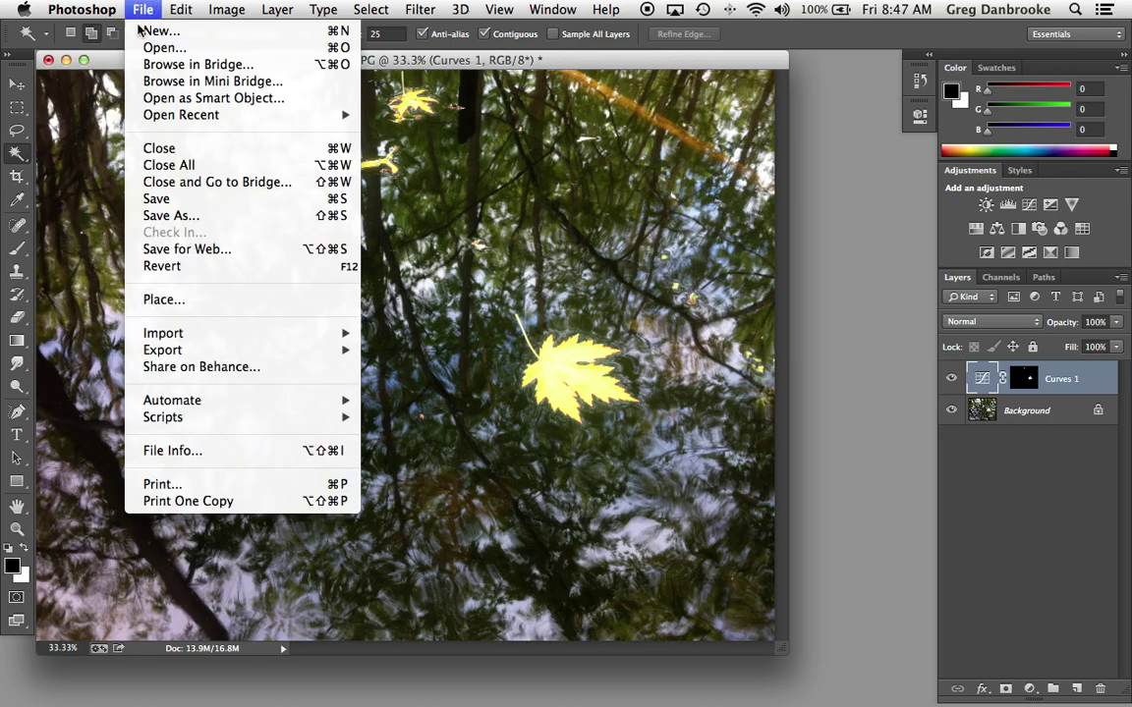
pyautogui.click(169, 483)
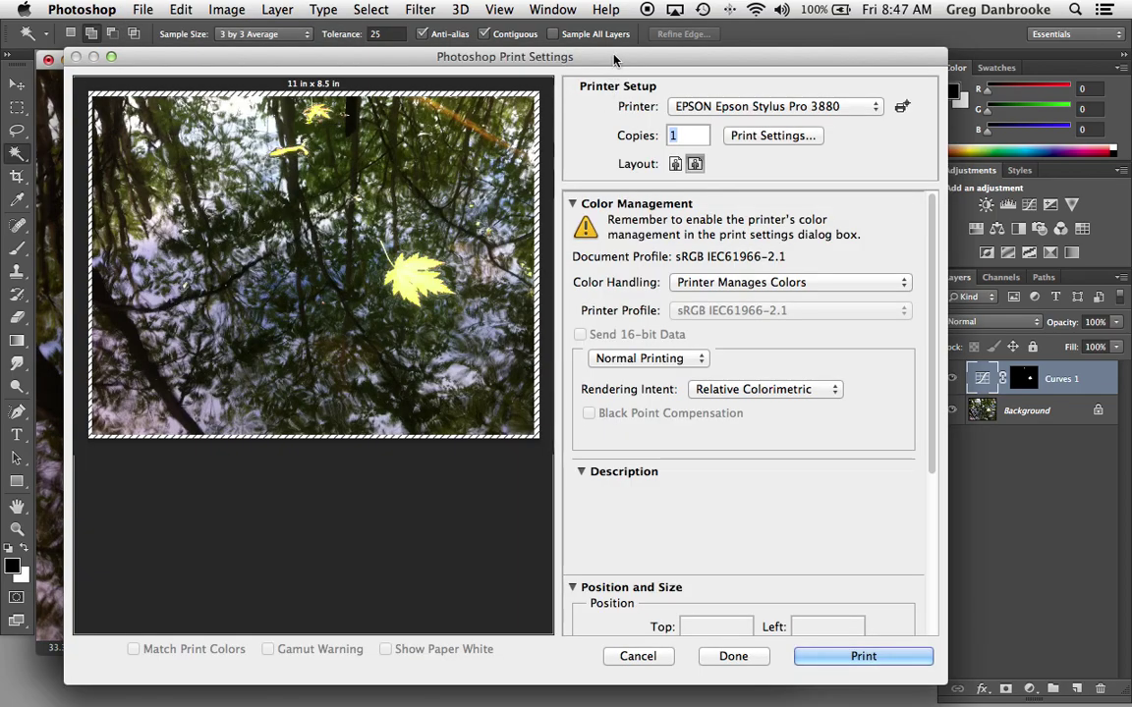
pyautogui.moveTo(600, 56); pyautogui.dragTo(572, 50)
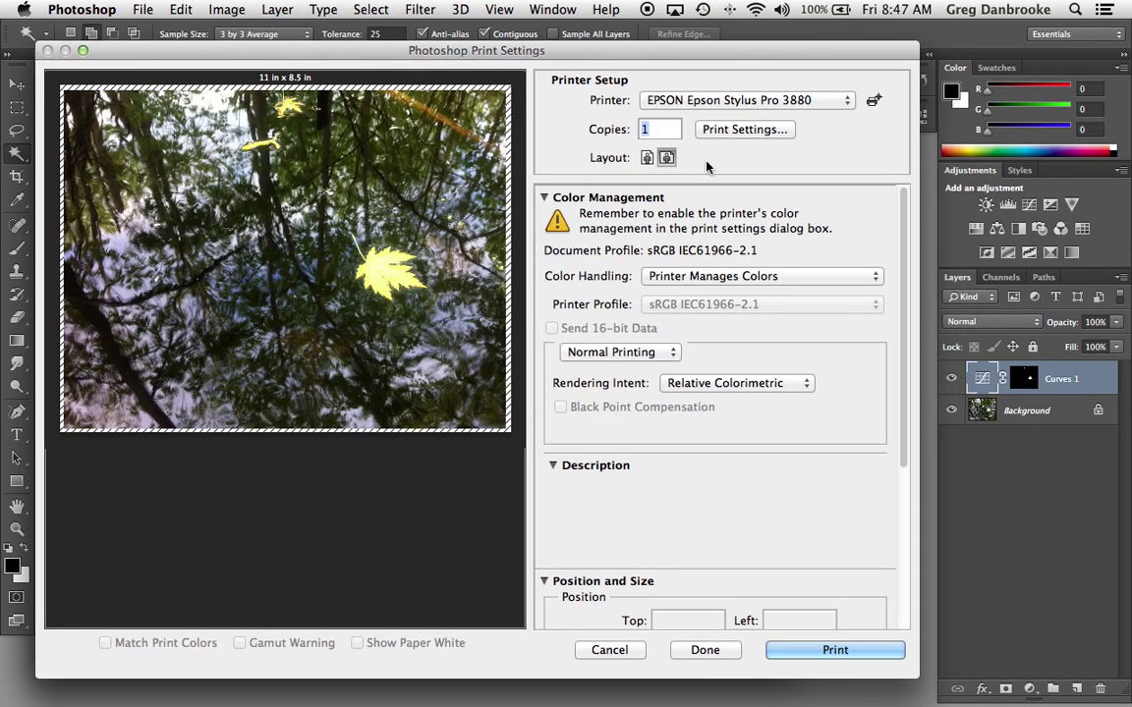
pyautogui.click(646, 158)
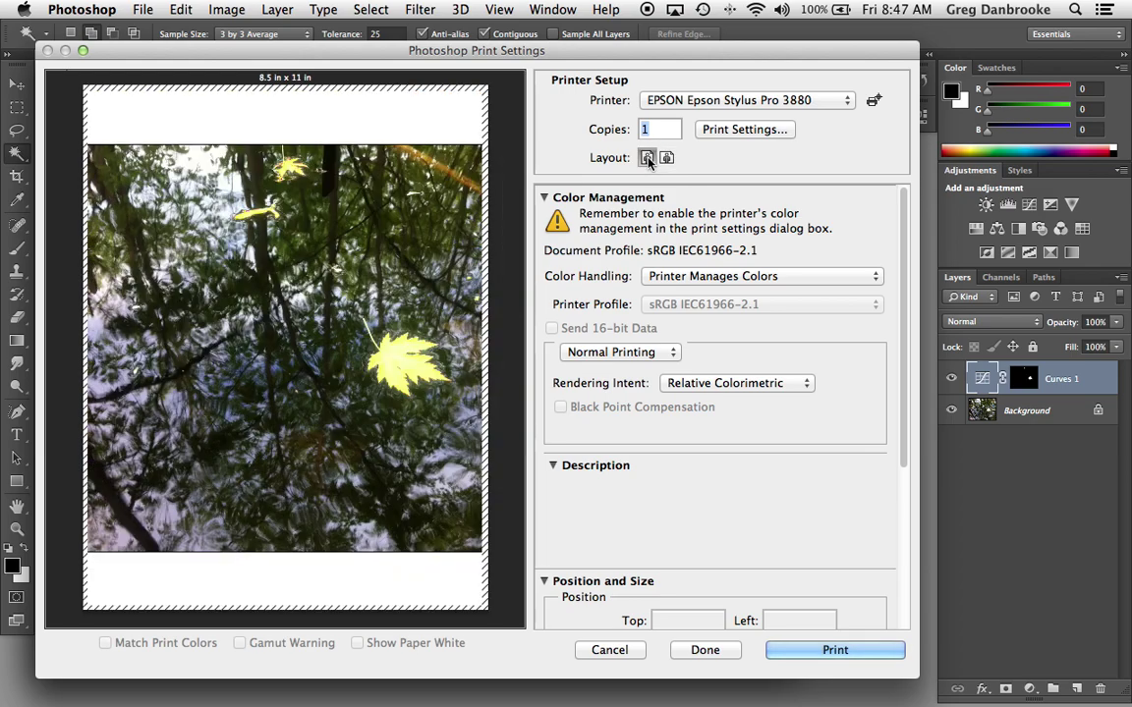
pyautogui.click(668, 160)
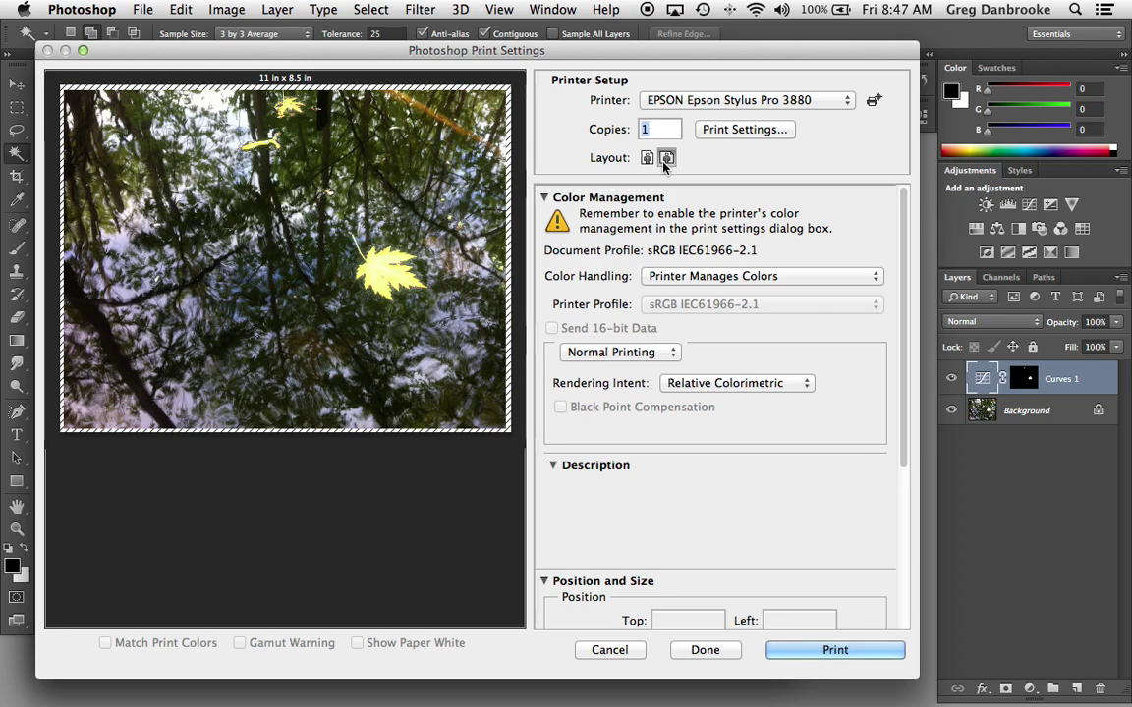
pyautogui.moveTo(643, 275)
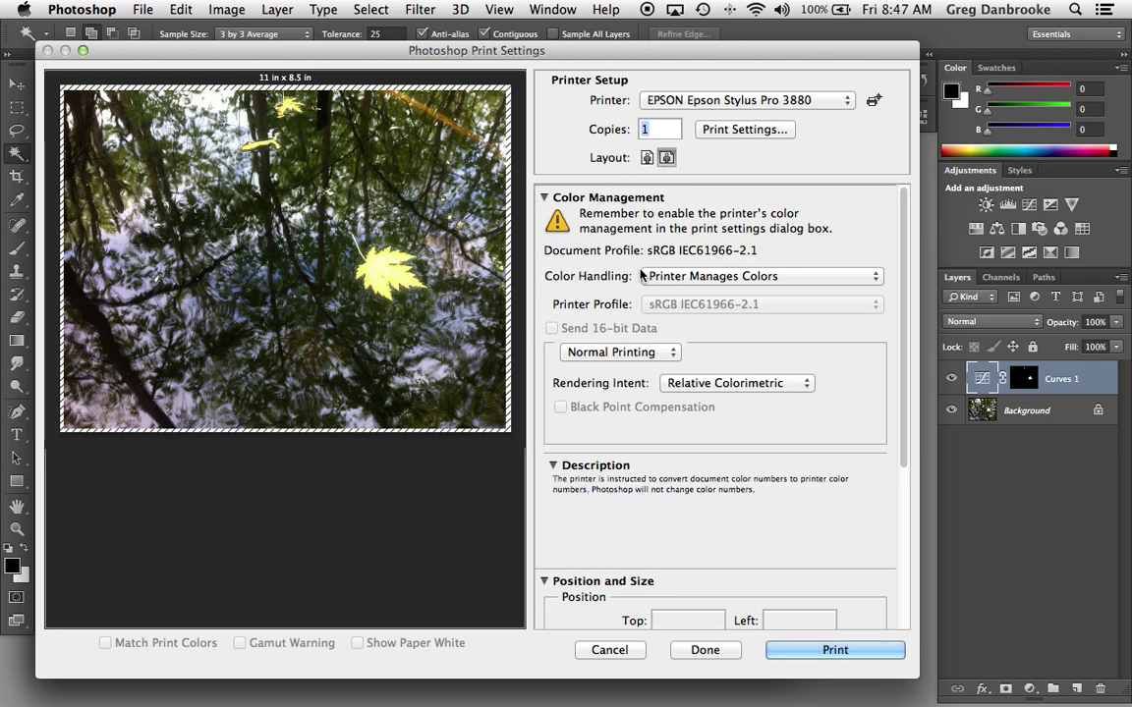
pyautogui.click(670, 277)
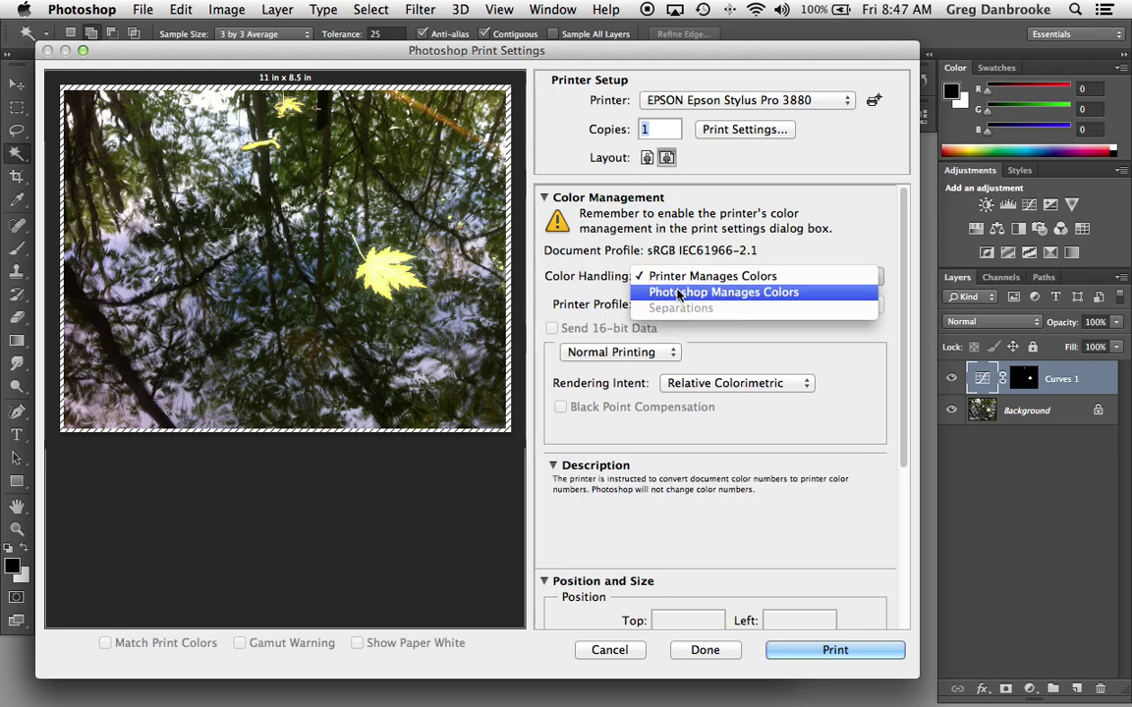
pyautogui.click(723, 292)
pyautogui.click(730, 308)
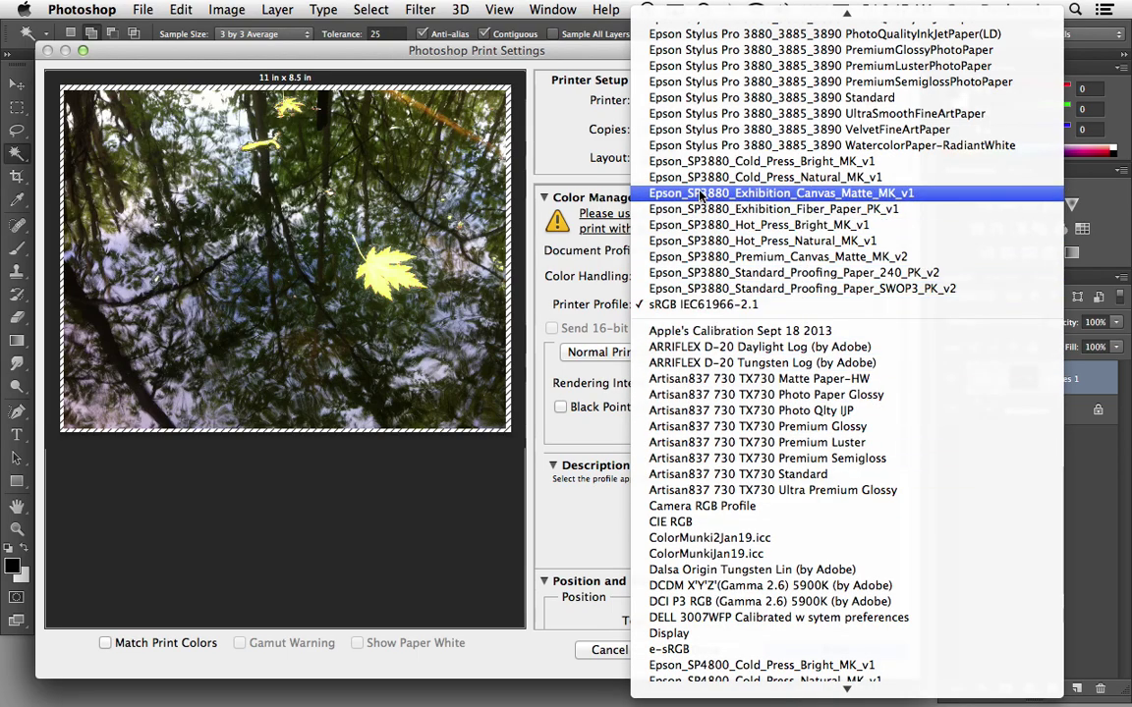
pyautogui.click(747, 176)
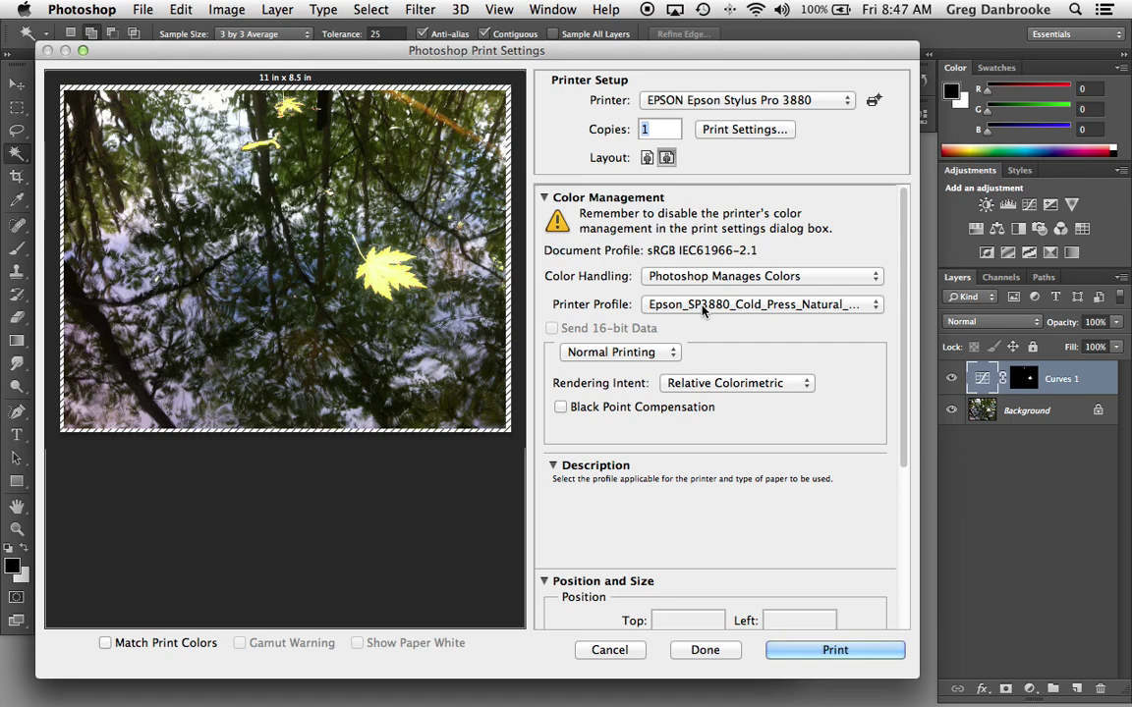
pyautogui.click(751, 277)
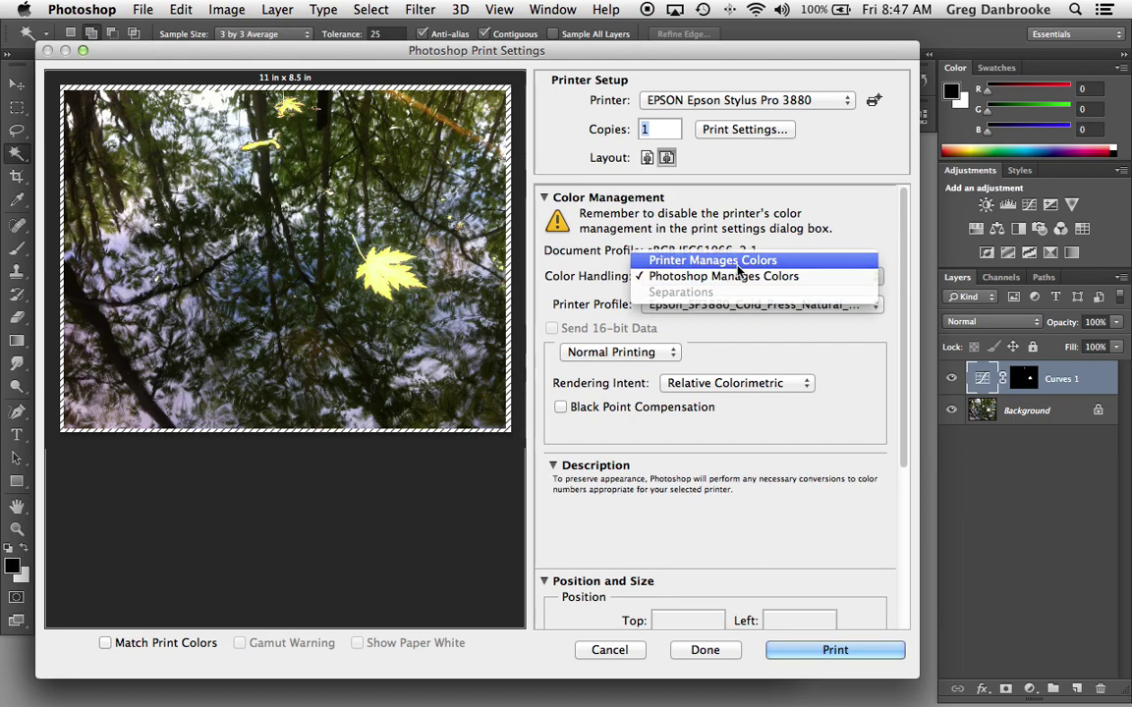
pyautogui.click(739, 264)
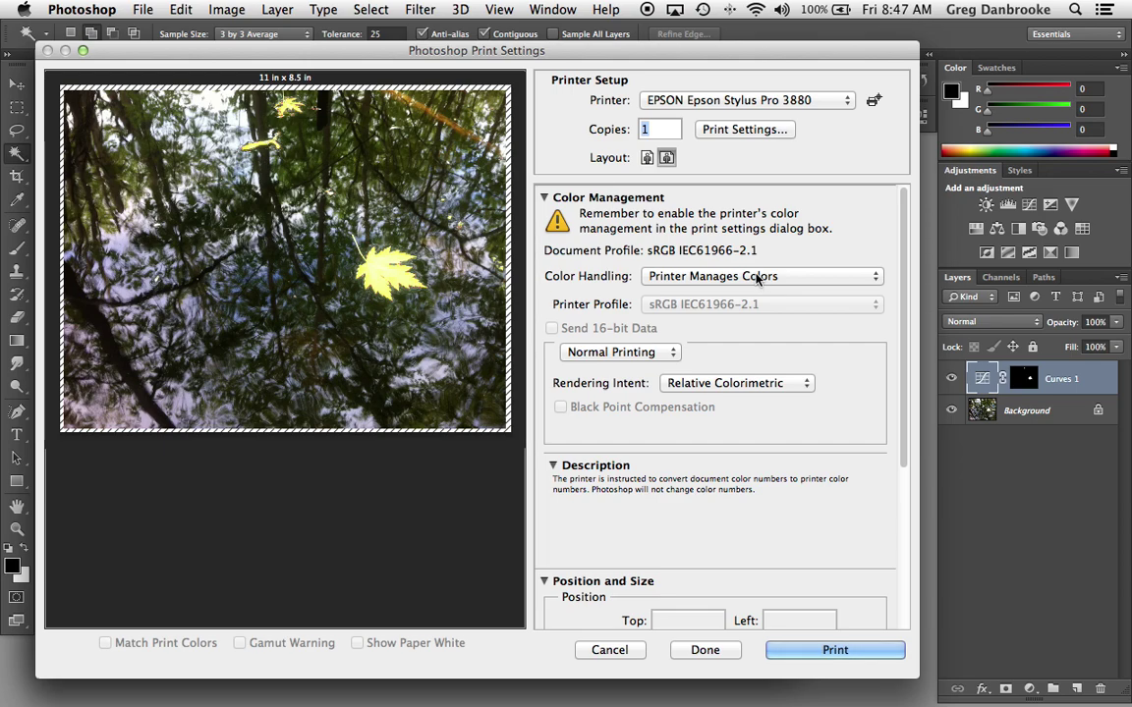
pyautogui.moveTo(660, 249)
pyautogui.scroll(-3, 660, 248)
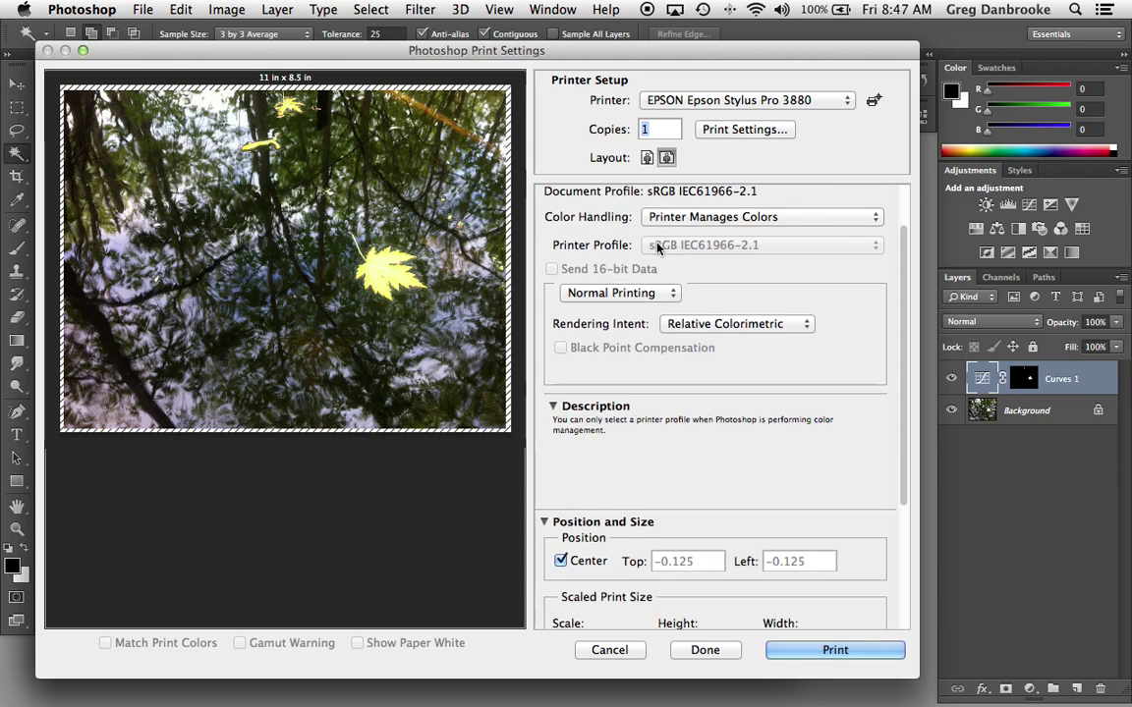
pyautogui.moveTo(651, 301)
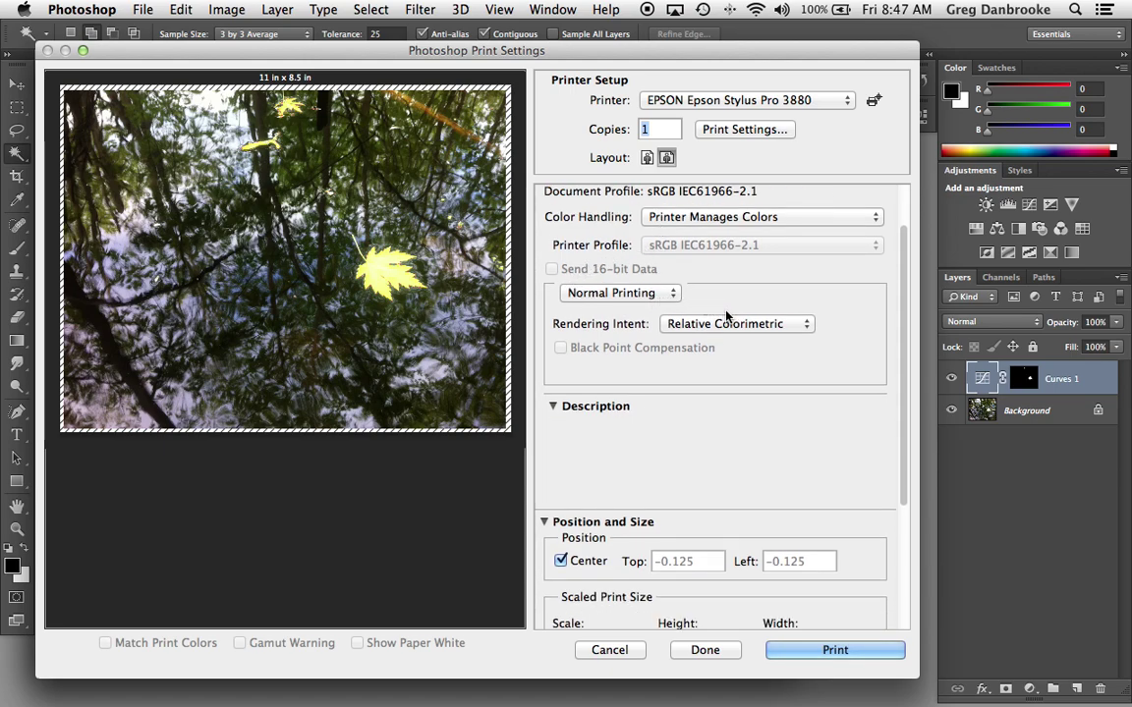
pyautogui.click(770, 323)
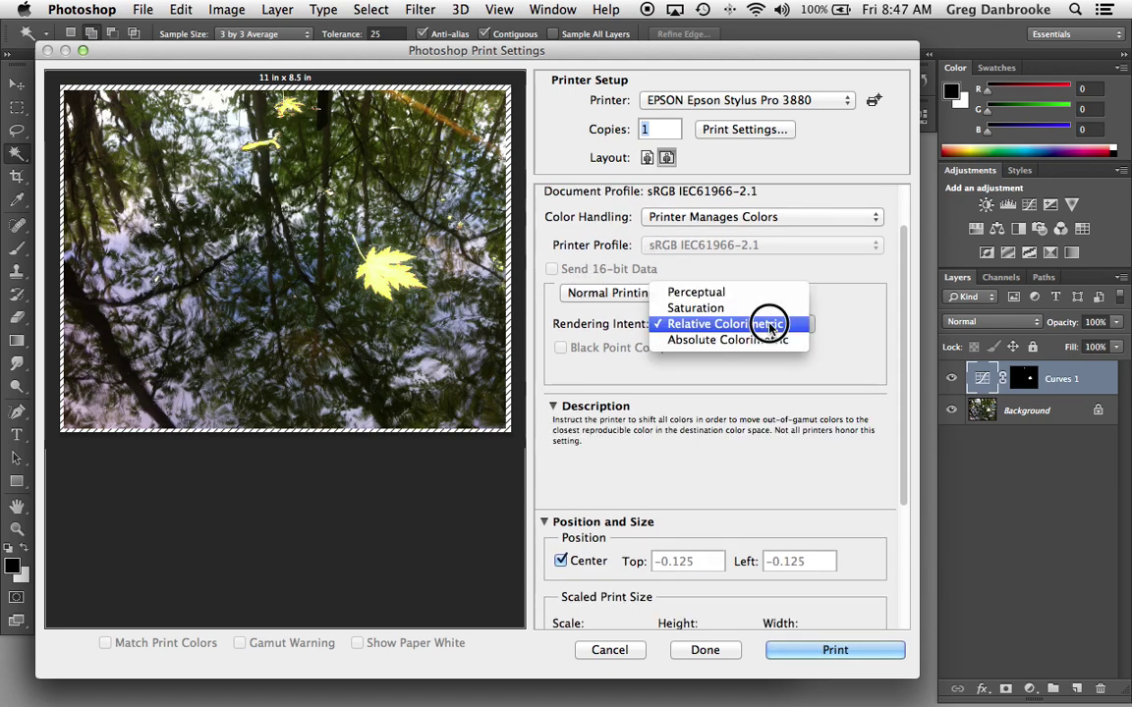
pyautogui.click(703, 327)
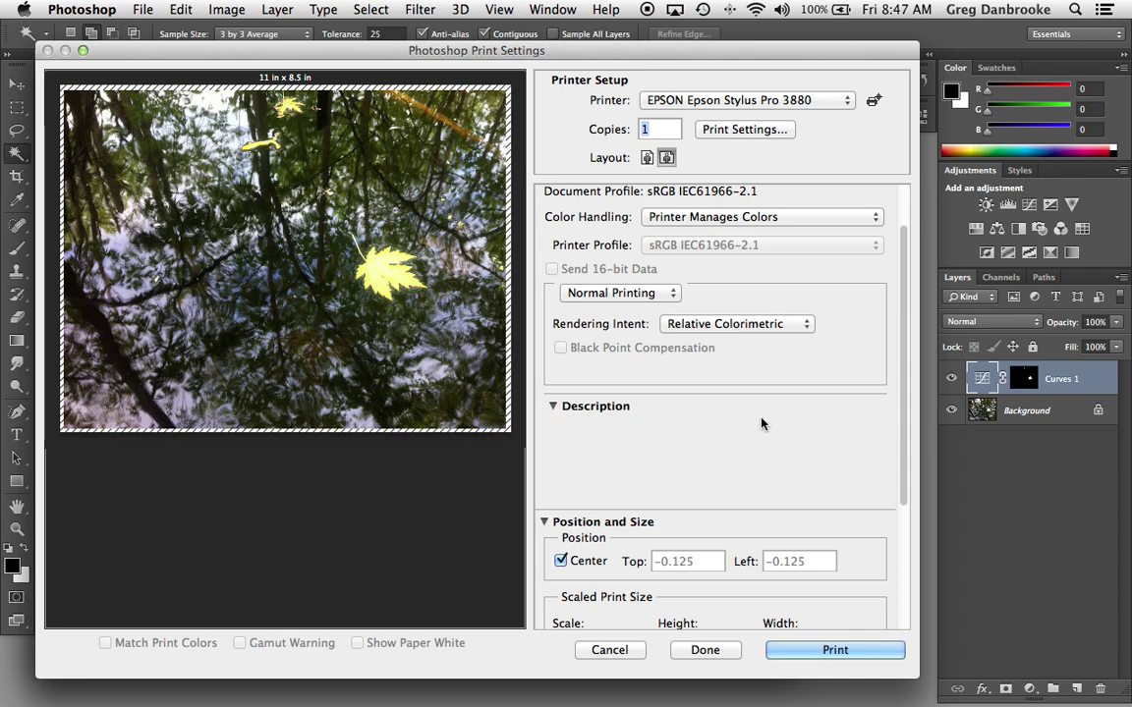
pyautogui.scroll(-5, 761, 423)
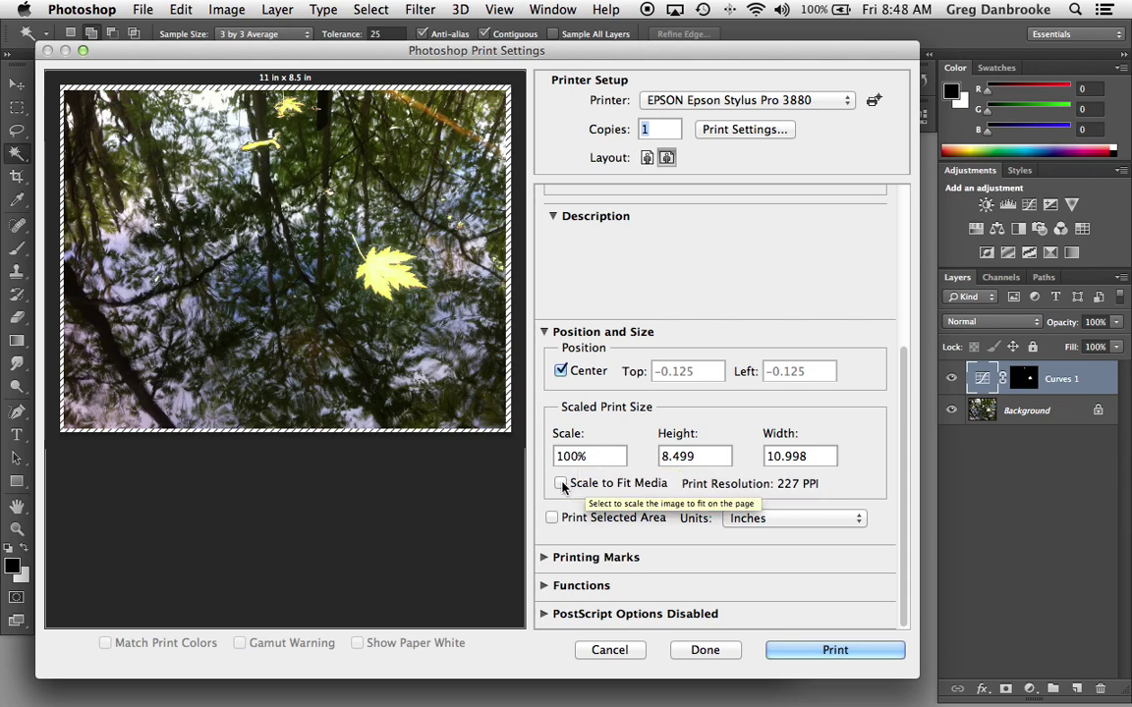
pyautogui.click(560, 483)
pyautogui.click(560, 483)
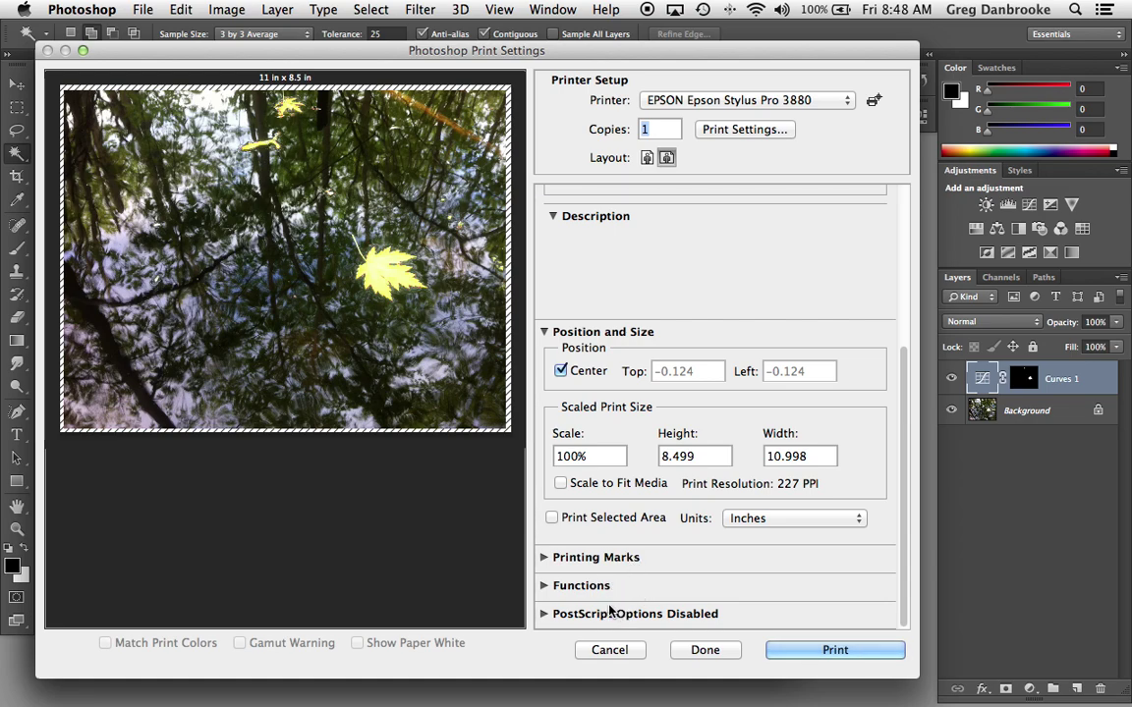
# Open the Epson 3880 driver's Print sheet, keep printer and presets unchanged, and list paper sizes
pyautogui.scroll(5, 645, 519)
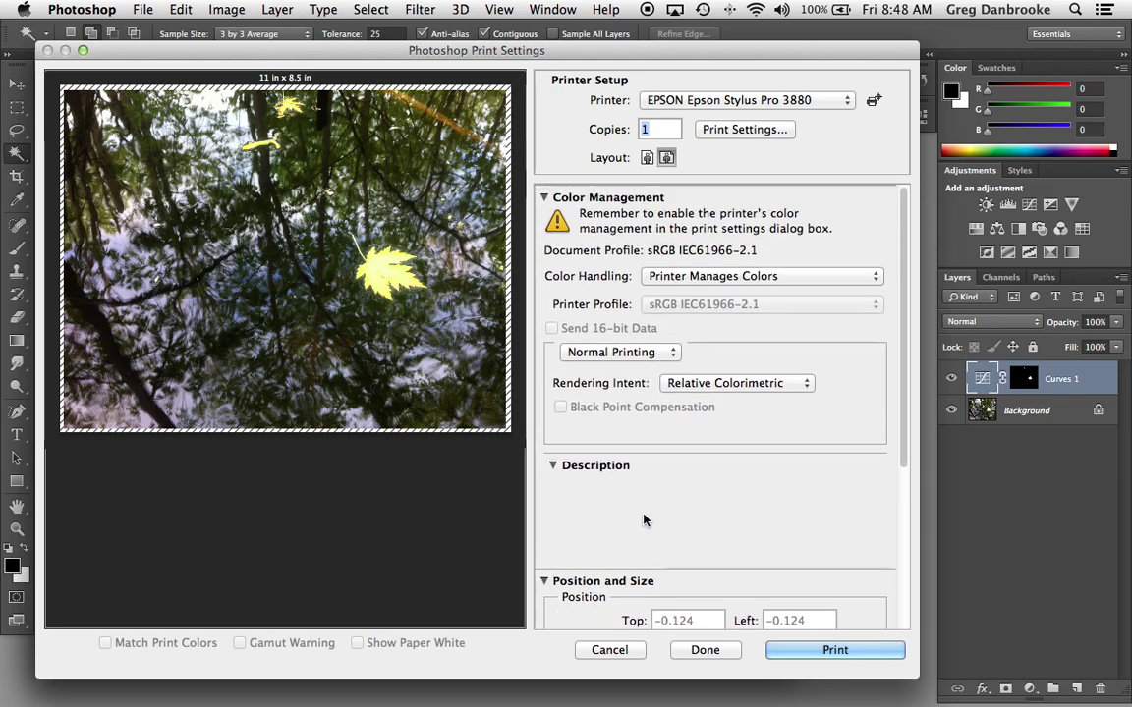
pyautogui.click(742, 131)
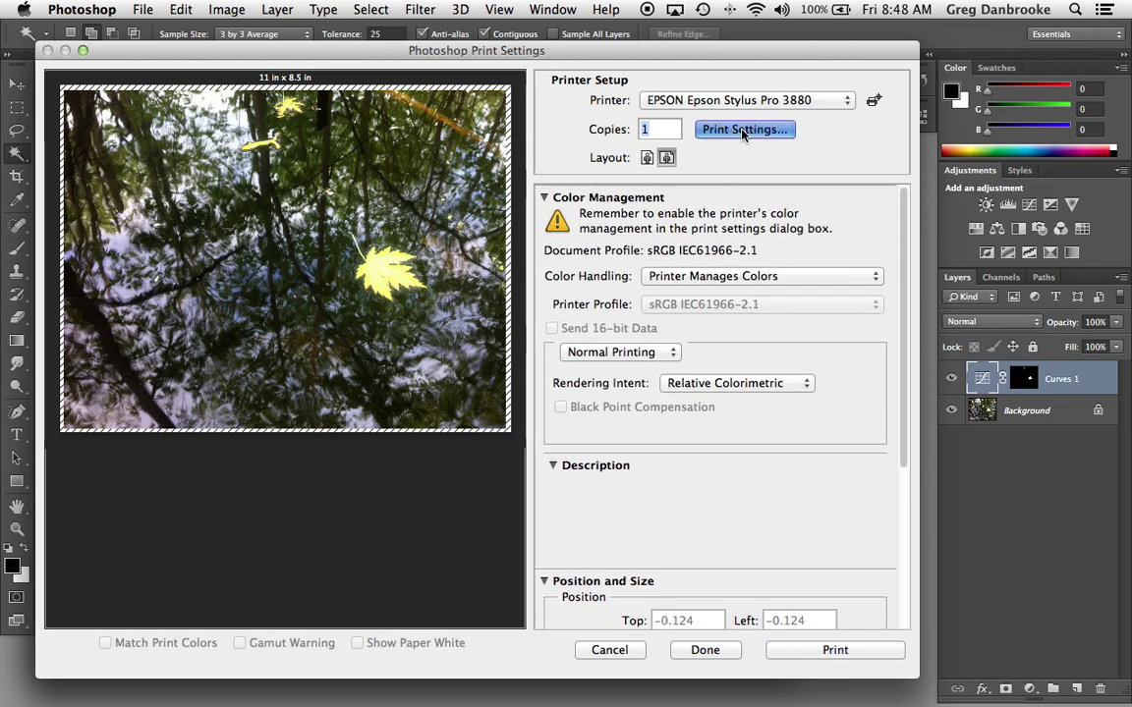
pyautogui.moveTo(712, 111); pyautogui.dragTo(600, 125)
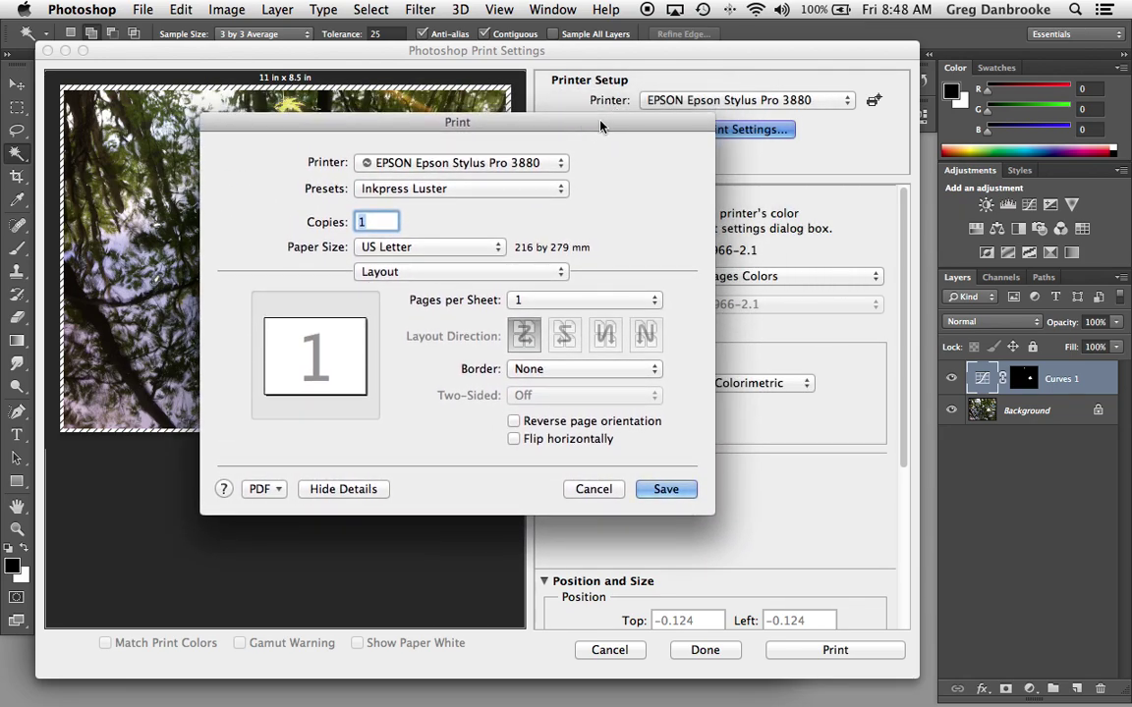
pyautogui.click(557, 171)
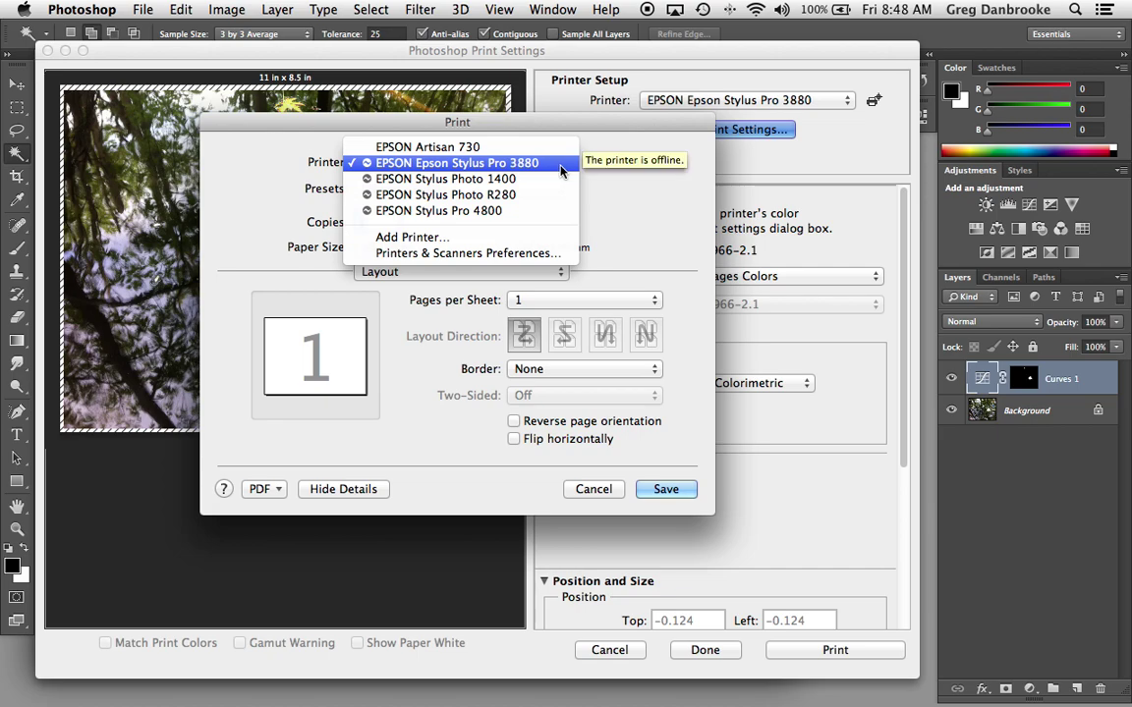
pyautogui.click(557, 171)
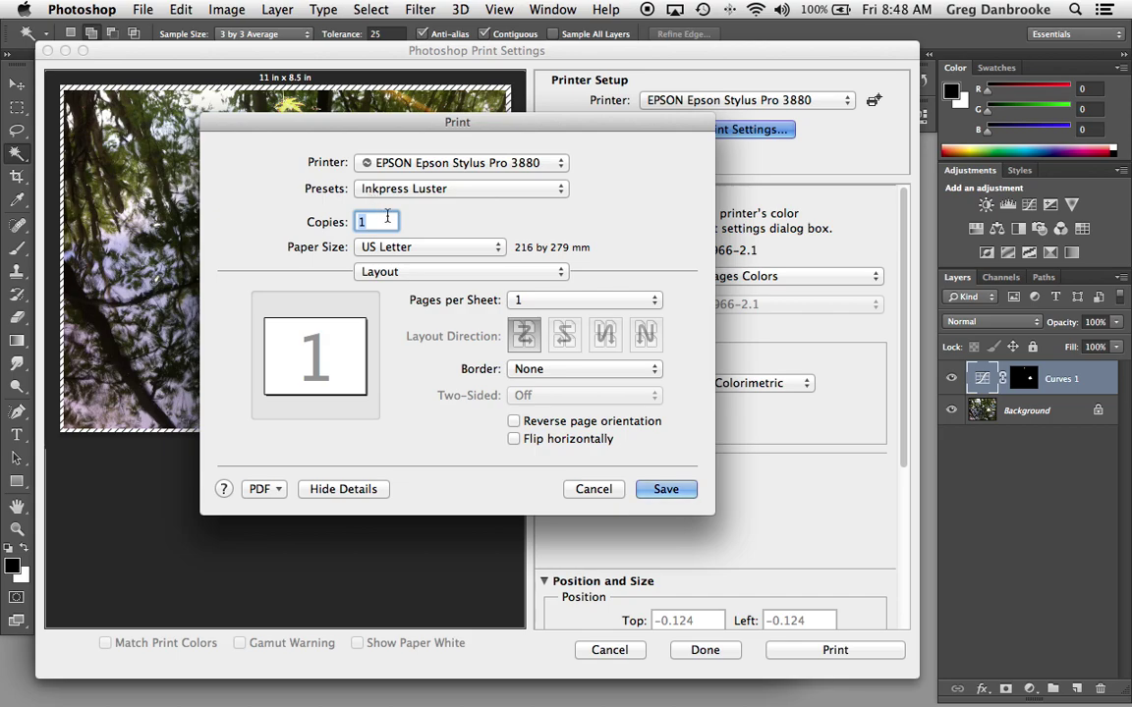
pyautogui.click(458, 191)
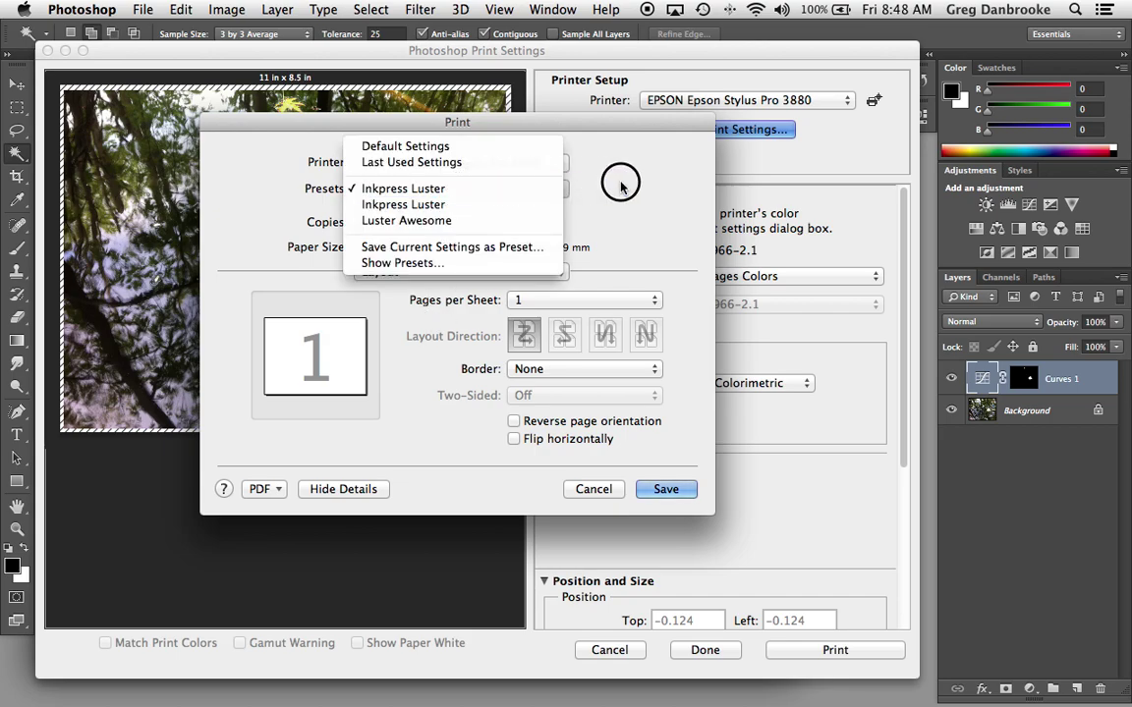
pyautogui.click(621, 187)
pyautogui.click(493, 245)
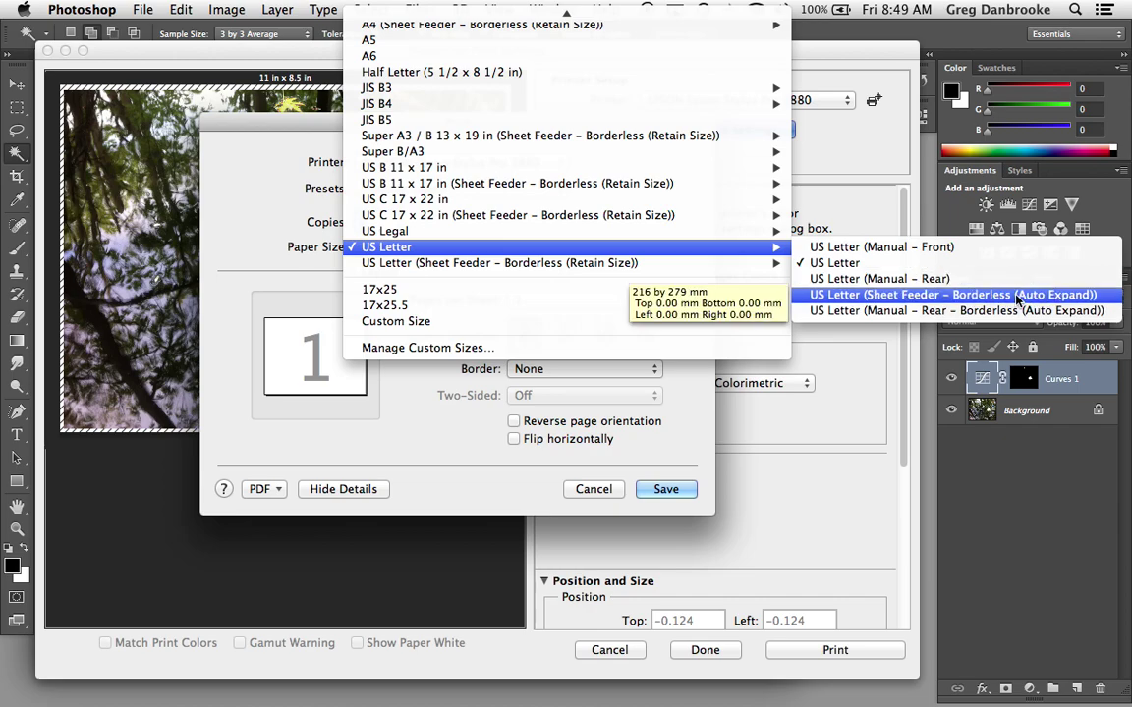
# Browse the US Letter paper size variants, plain and borderless, in the Paper Size list
pyautogui.moveTo(557, 266)
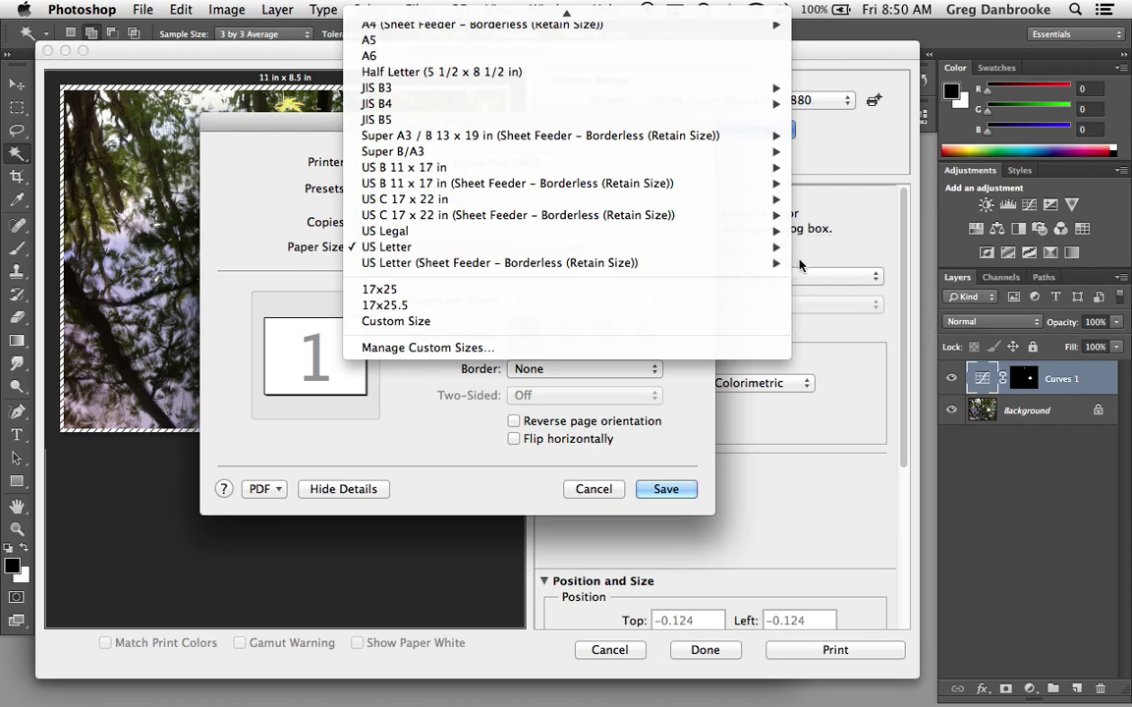
pyautogui.moveTo(750, 248)
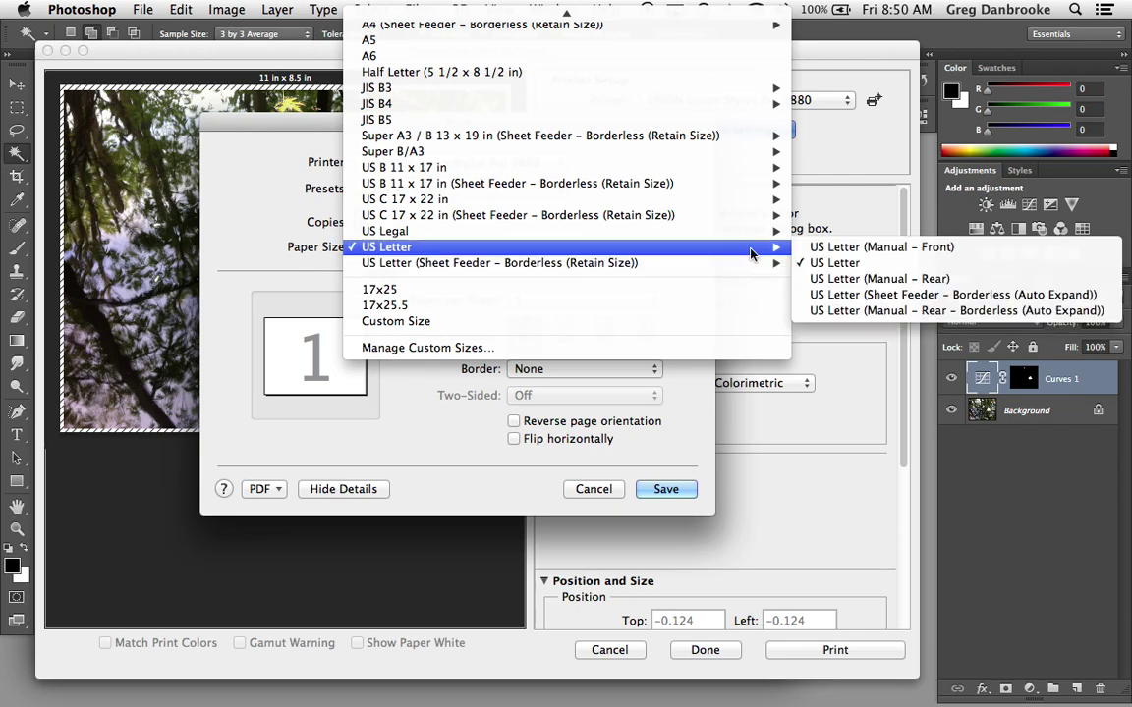
# Keep plain US Letter paper and set Color Matching to EPSON Color Controls instead of ColorSync
pyautogui.click(838, 263)
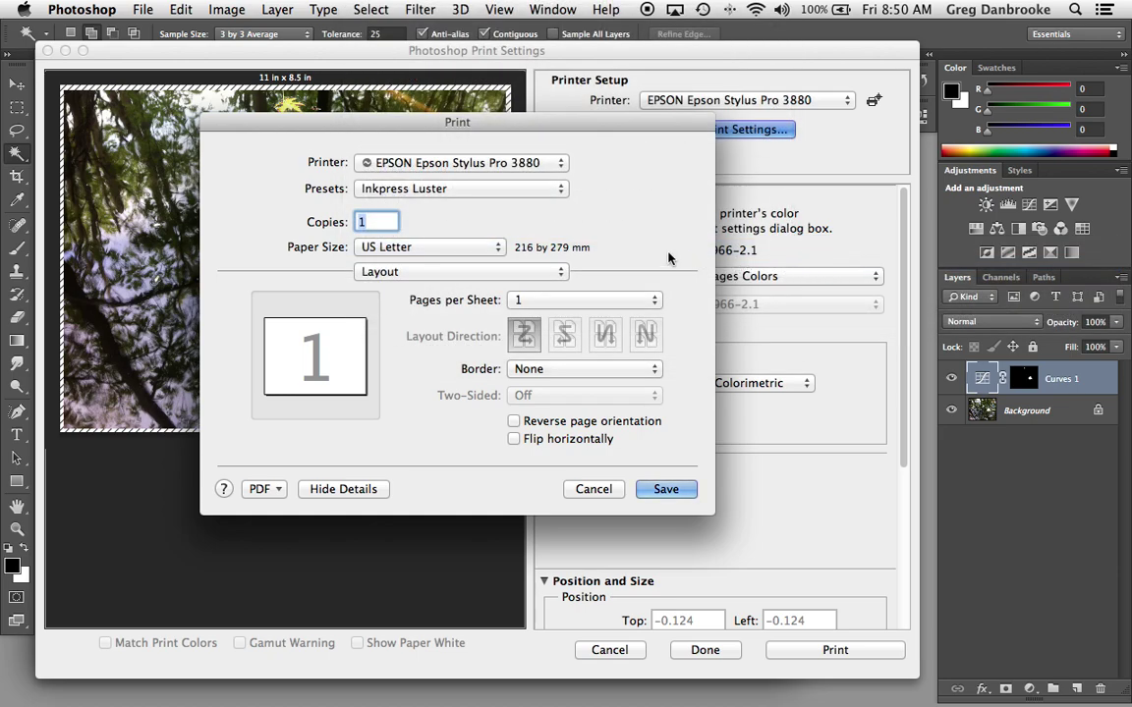
pyautogui.click(438, 277)
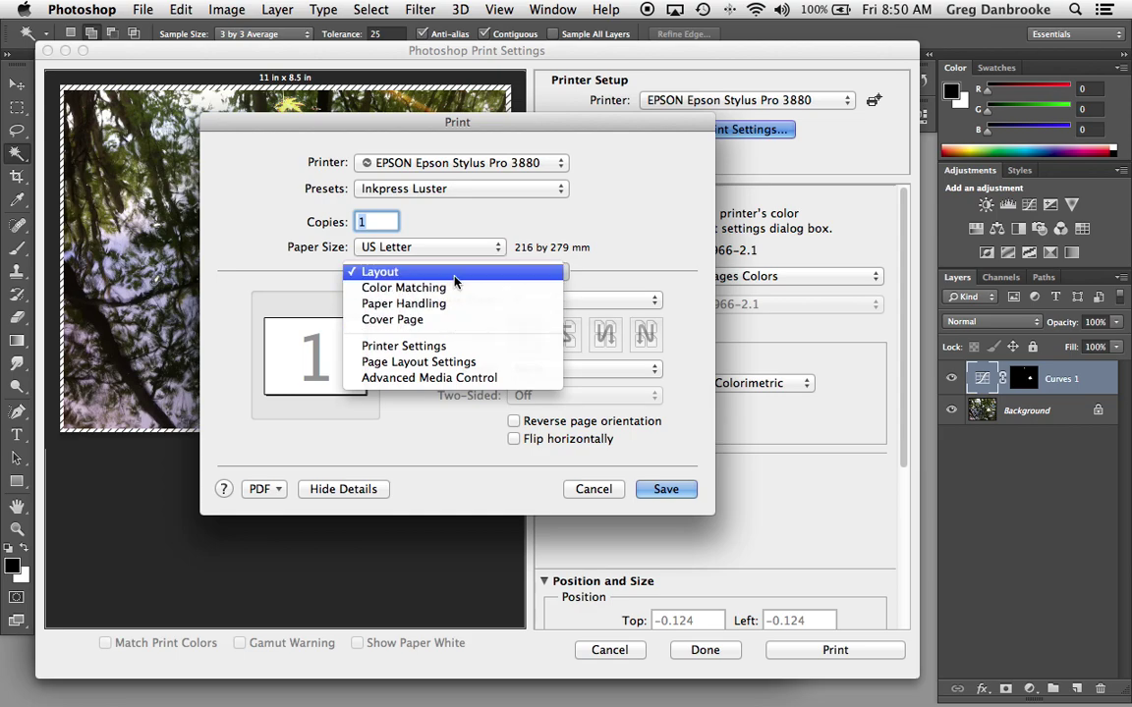
pyautogui.click(418, 288)
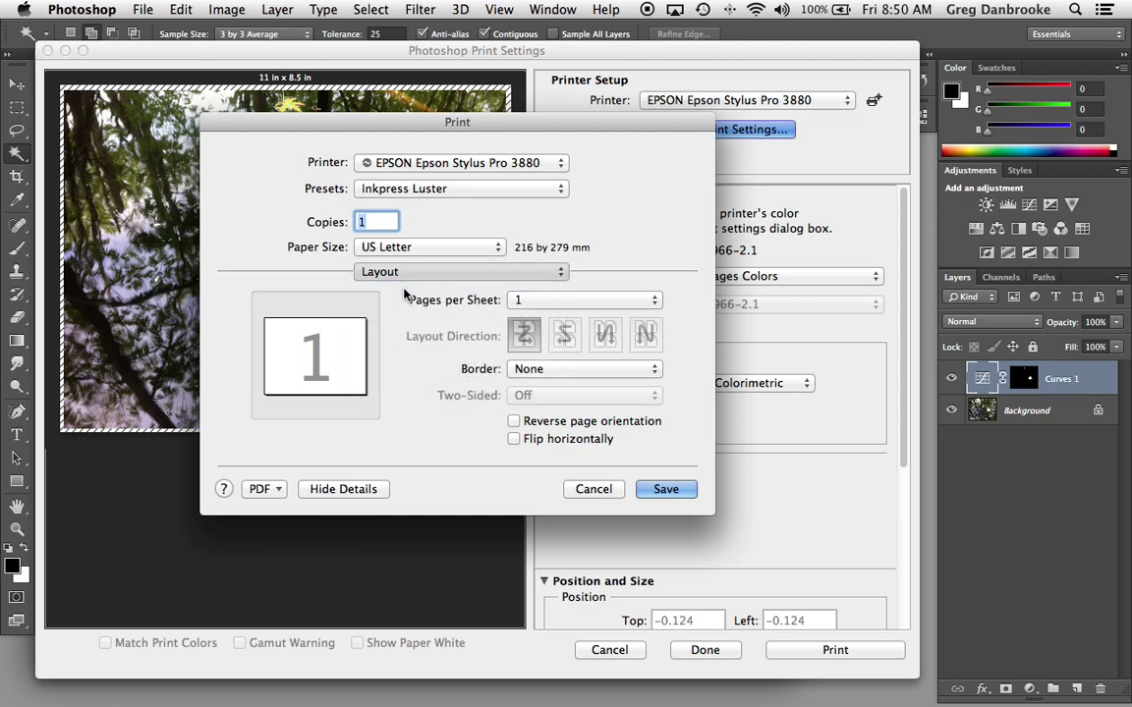
pyautogui.click(339, 305)
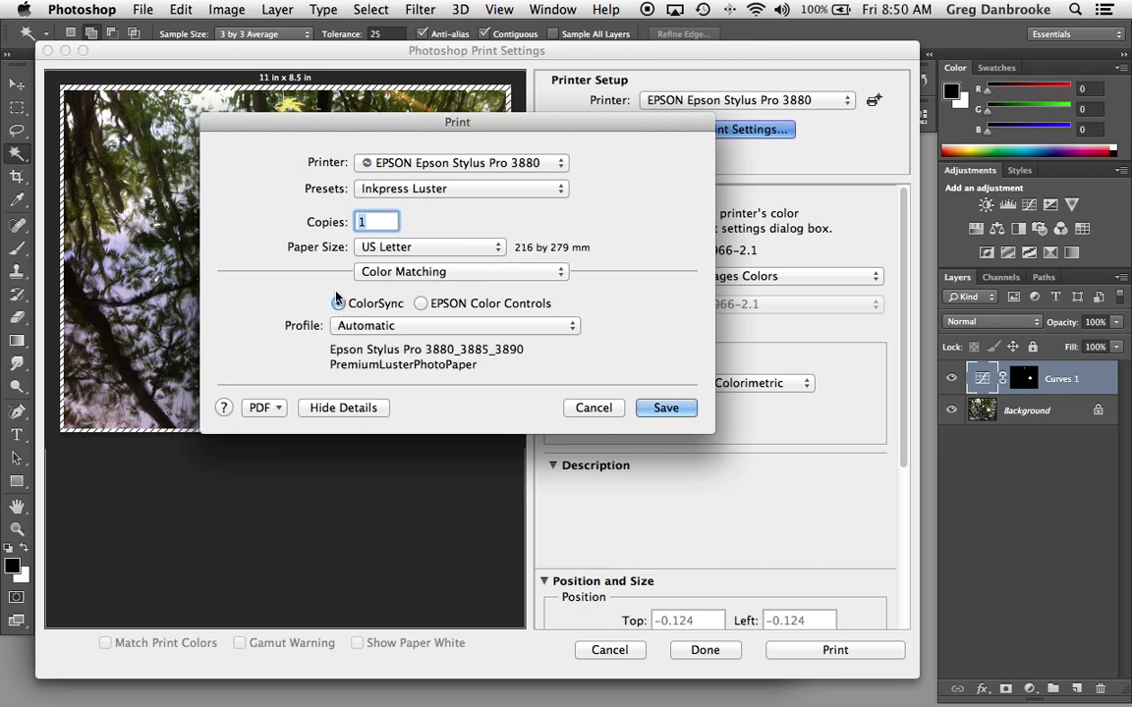
pyautogui.click(420, 303)
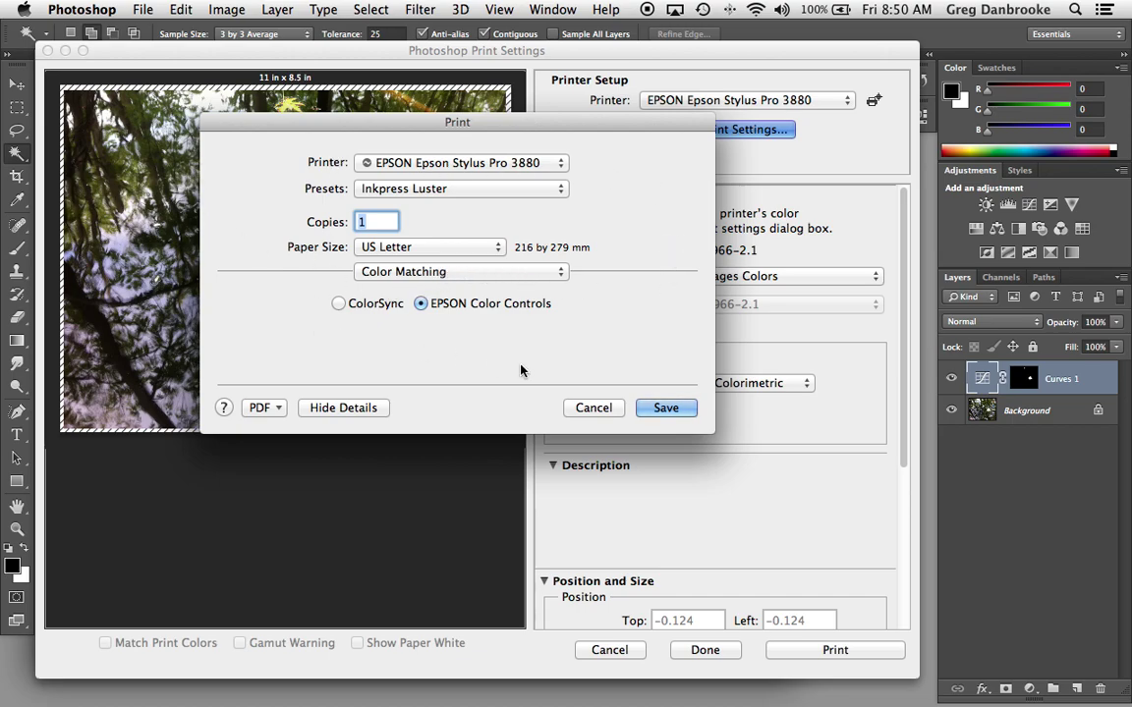
pyautogui.click(556, 272)
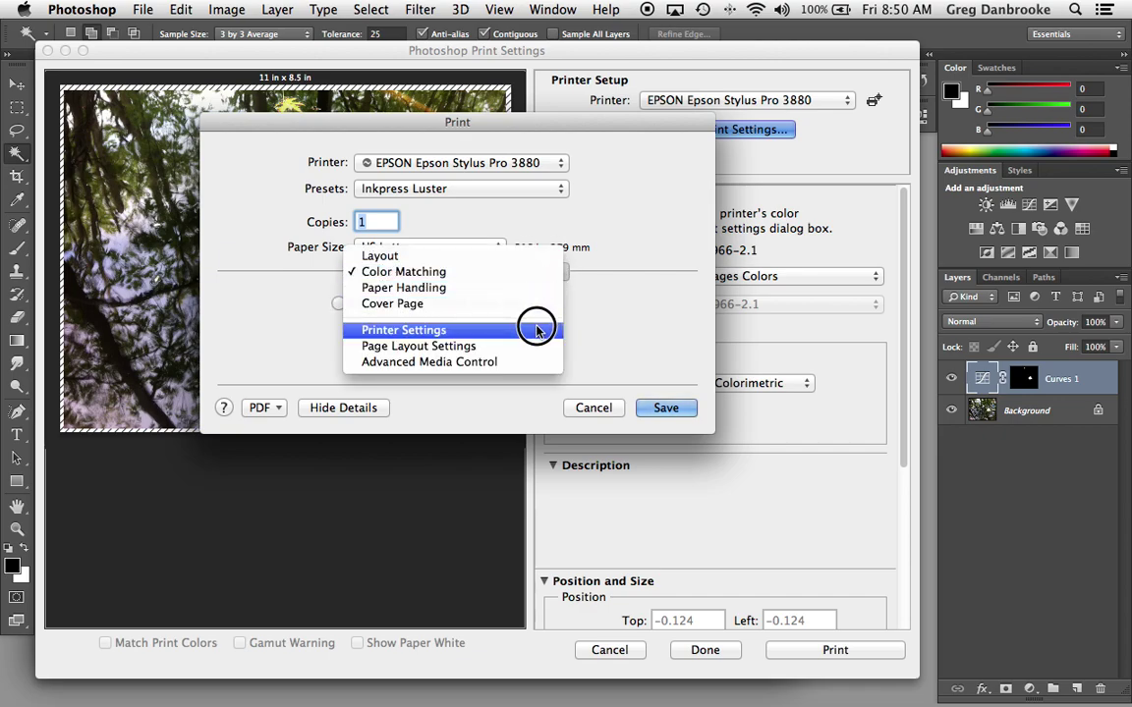
# Show the Basic tab of the Epson driver's Printer Settings pane
pyautogui.click(422, 331)
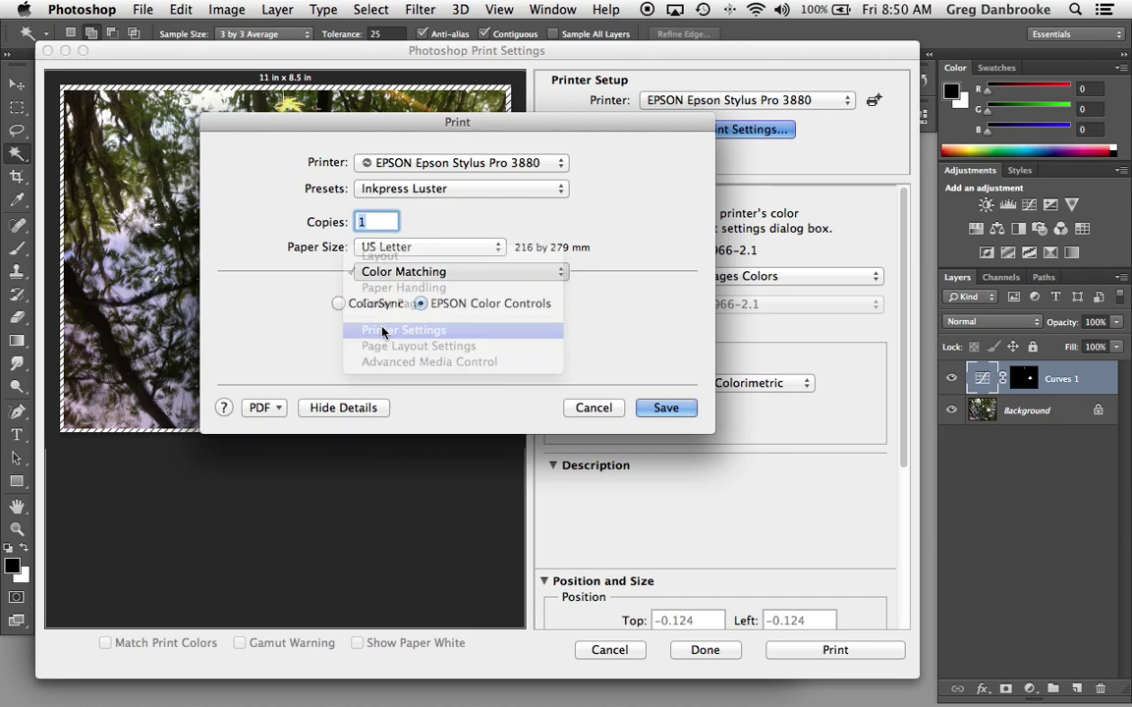
pyautogui.click(371, 273)
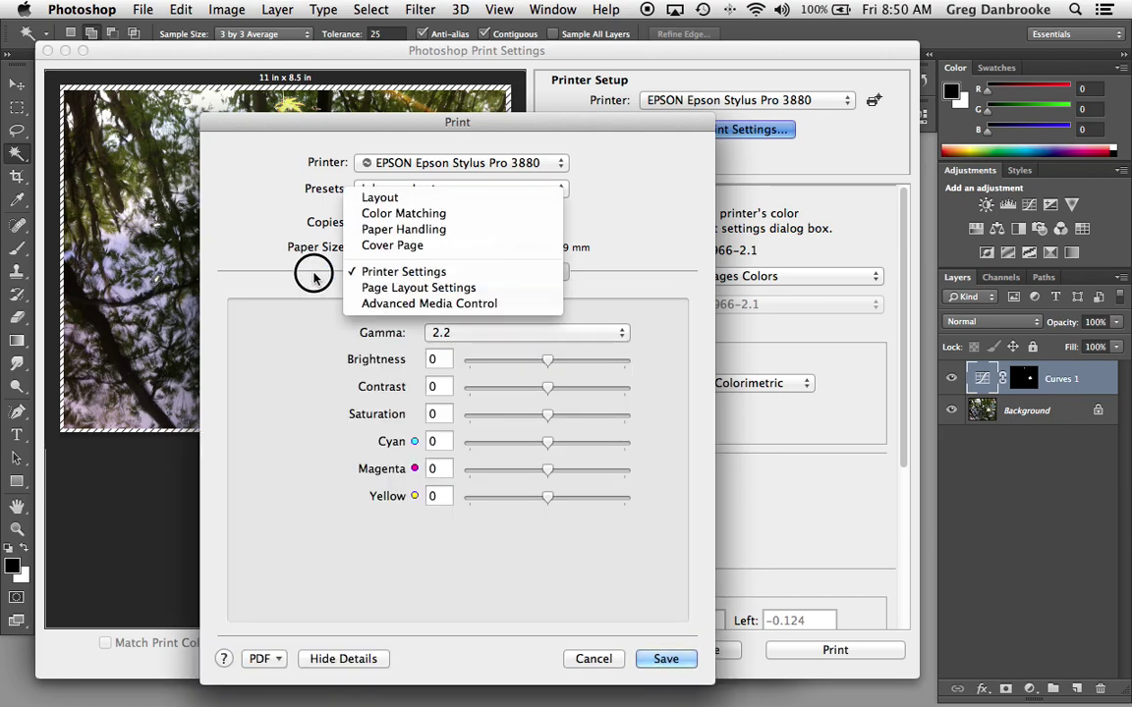
pyautogui.click(371, 273)
pyautogui.click(376, 298)
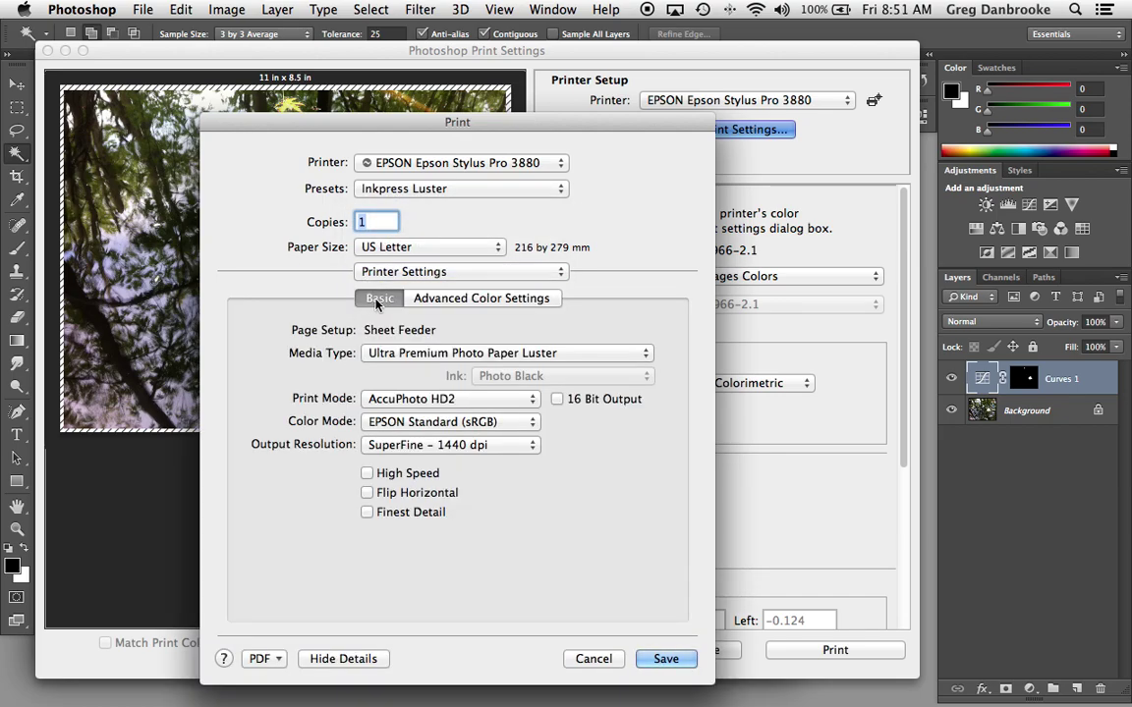
# Browse the Media Type paper submenus, keeping Ultra Premium Photo Paper Luster
pyautogui.click(397, 356)
pyautogui.moveTo(397, 357)
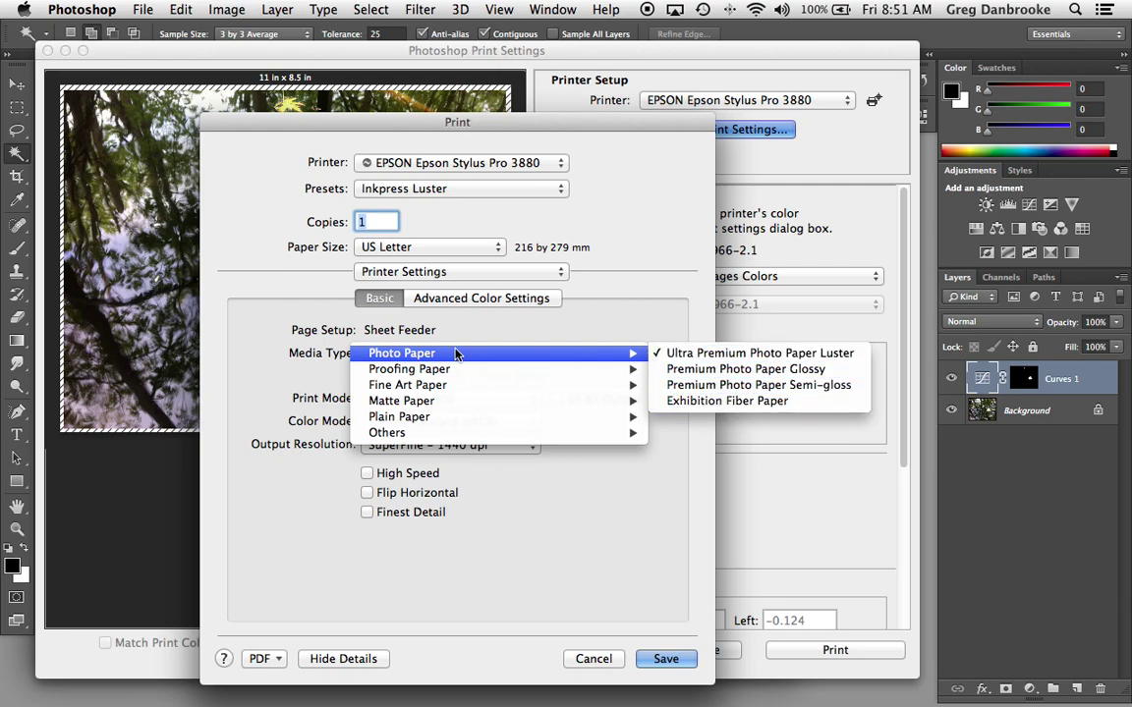
pyautogui.moveTo(592, 408)
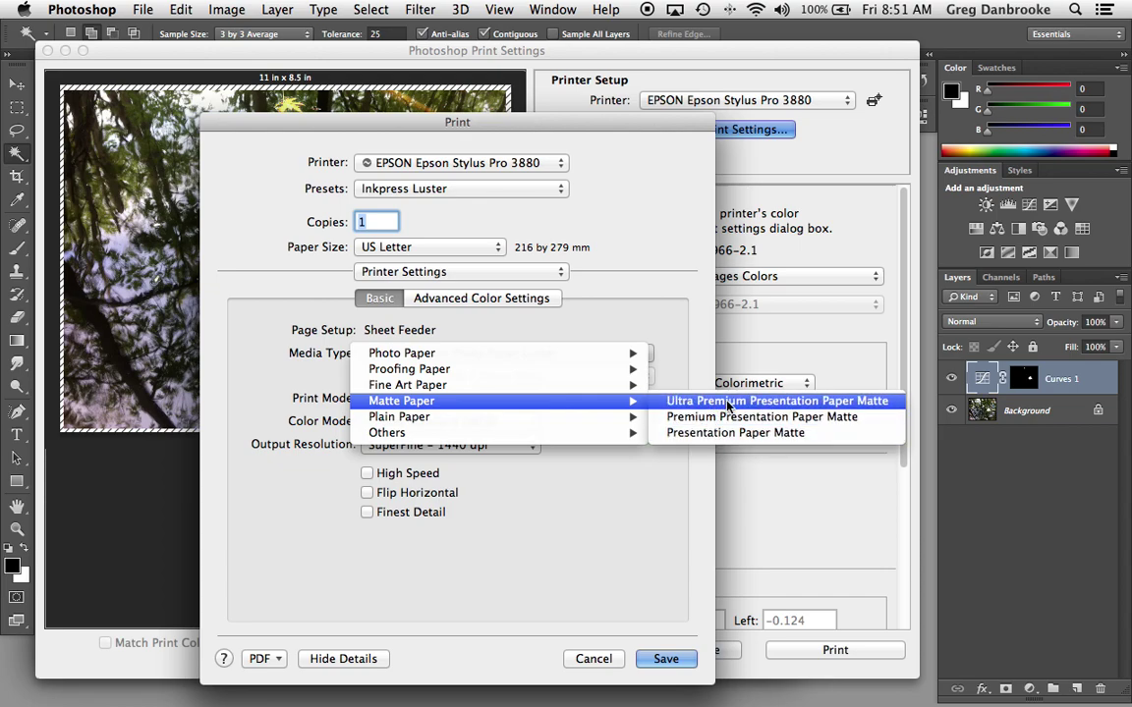
pyautogui.moveTo(467, 355)
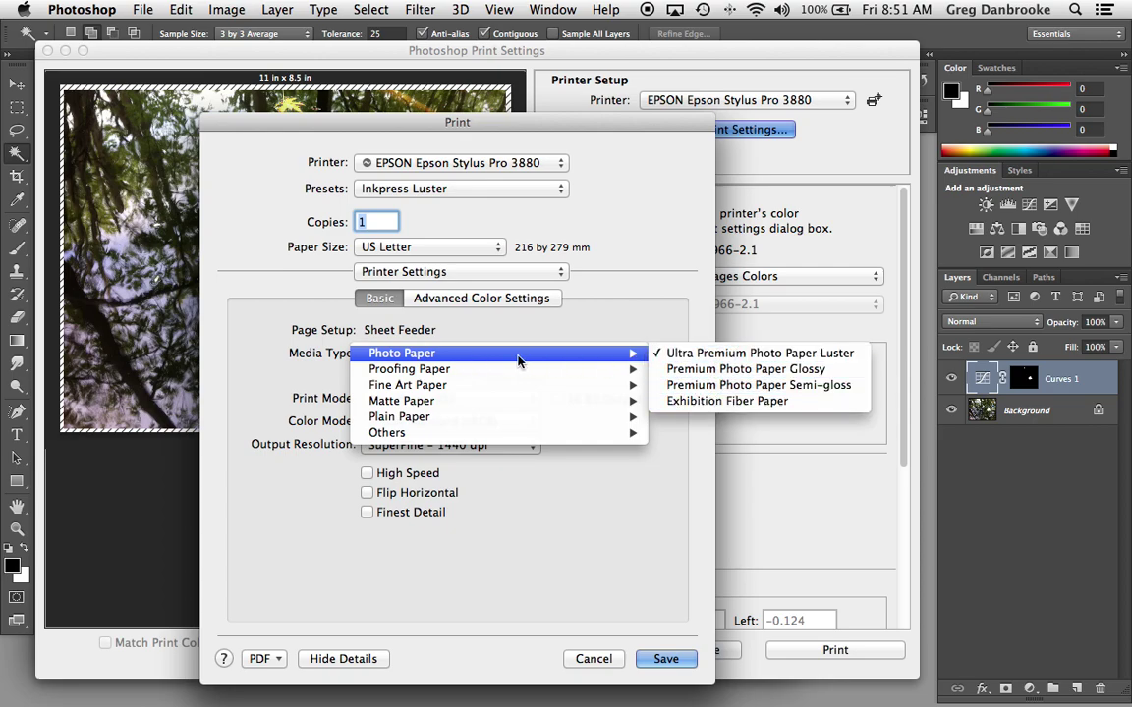
pyautogui.moveTo(421, 403)
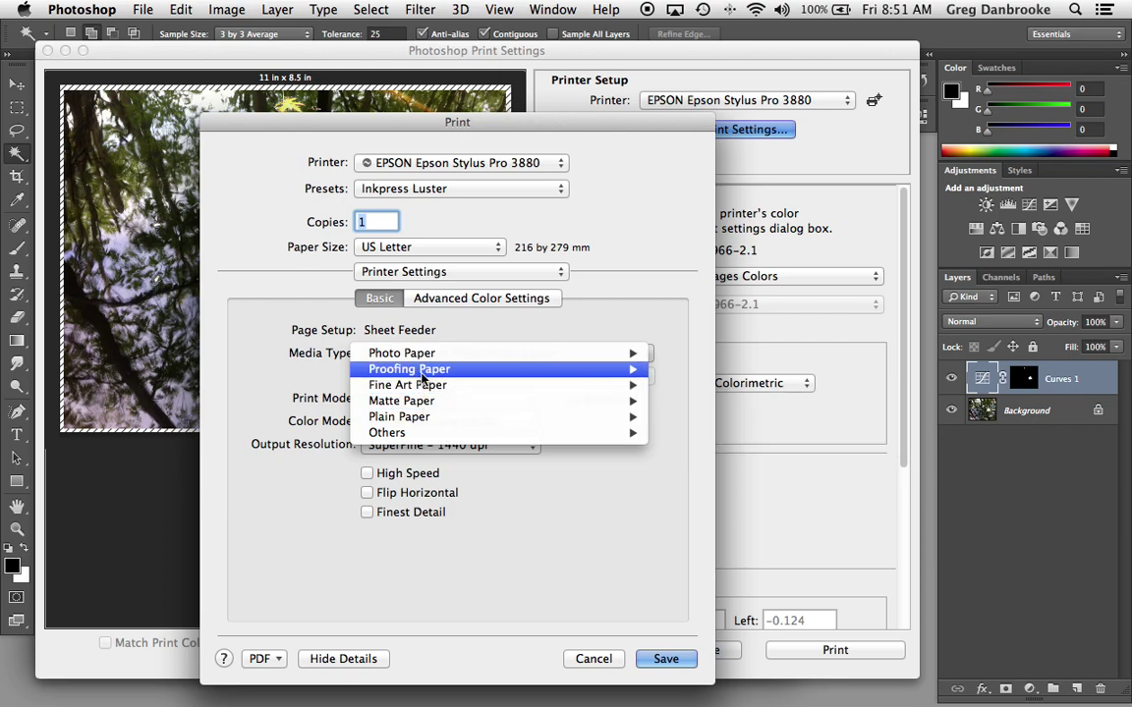
pyautogui.moveTo(579, 353)
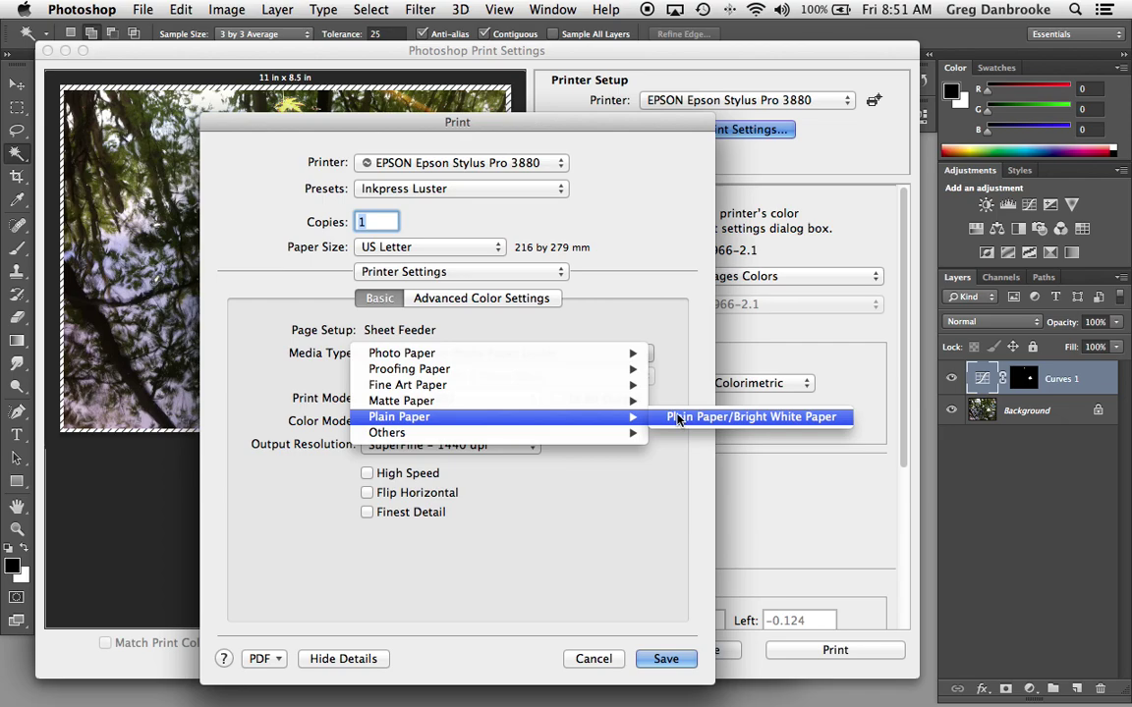
# Keep the print mode at AccuPhoto HD2 without changing the media type
pyautogui.press('Escape')
pyautogui.click(425, 418)
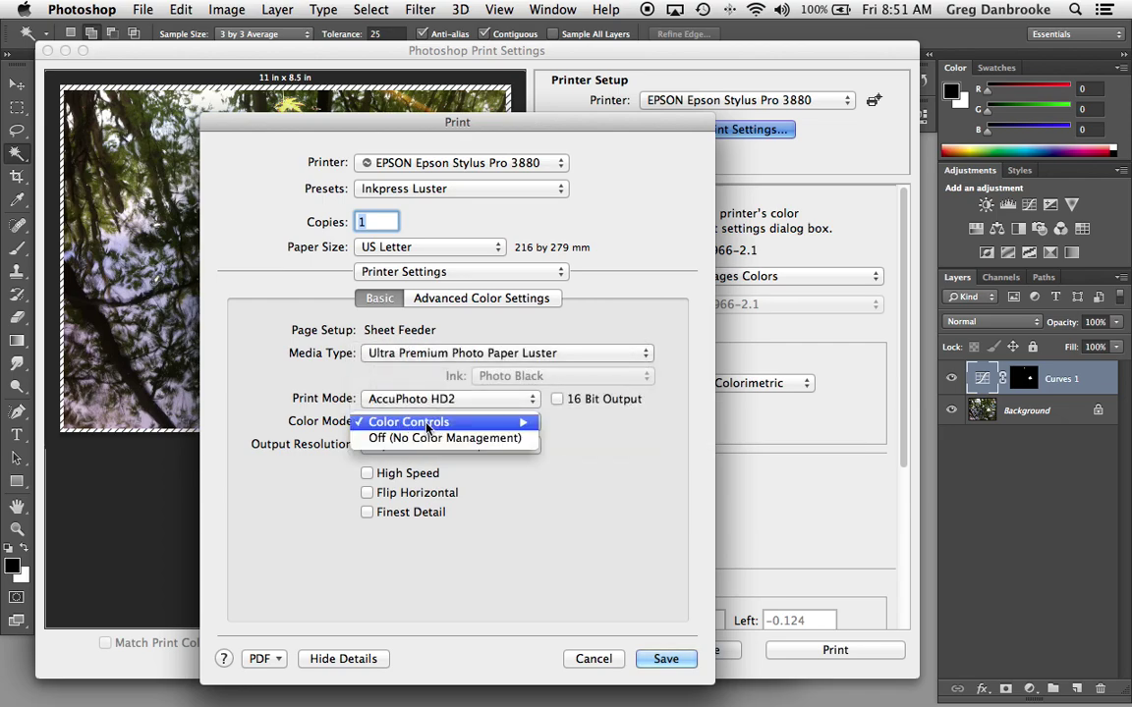
pyautogui.press('Escape')
pyautogui.click(414, 399)
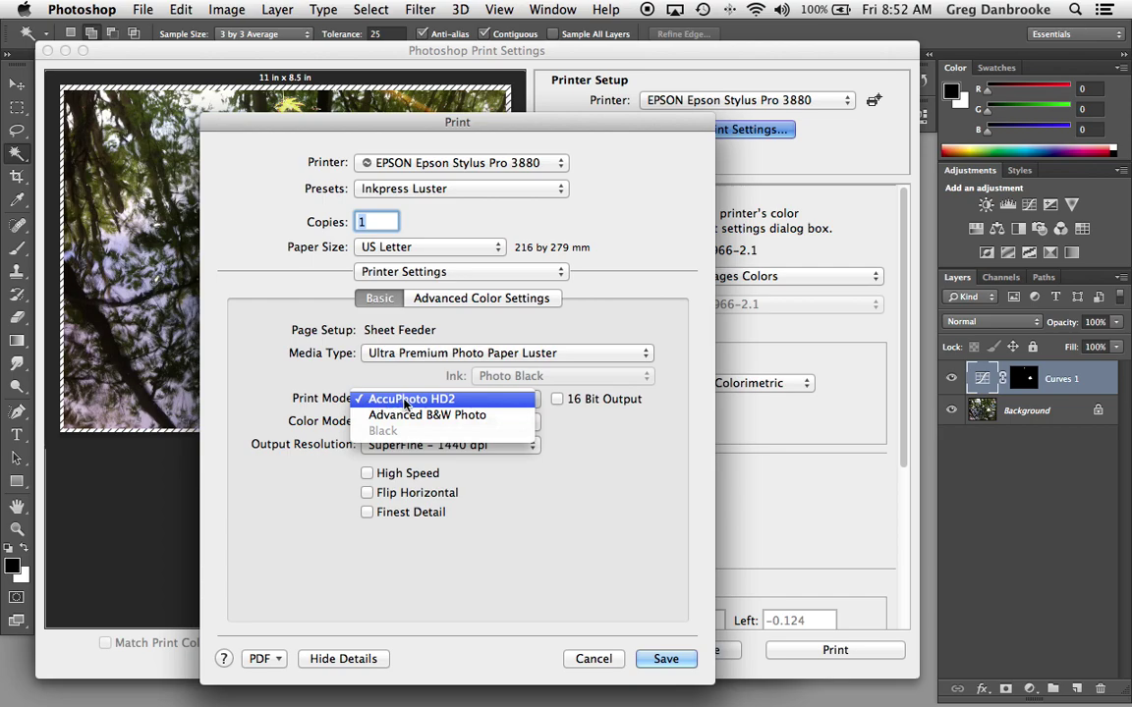
pyautogui.click(450, 399)
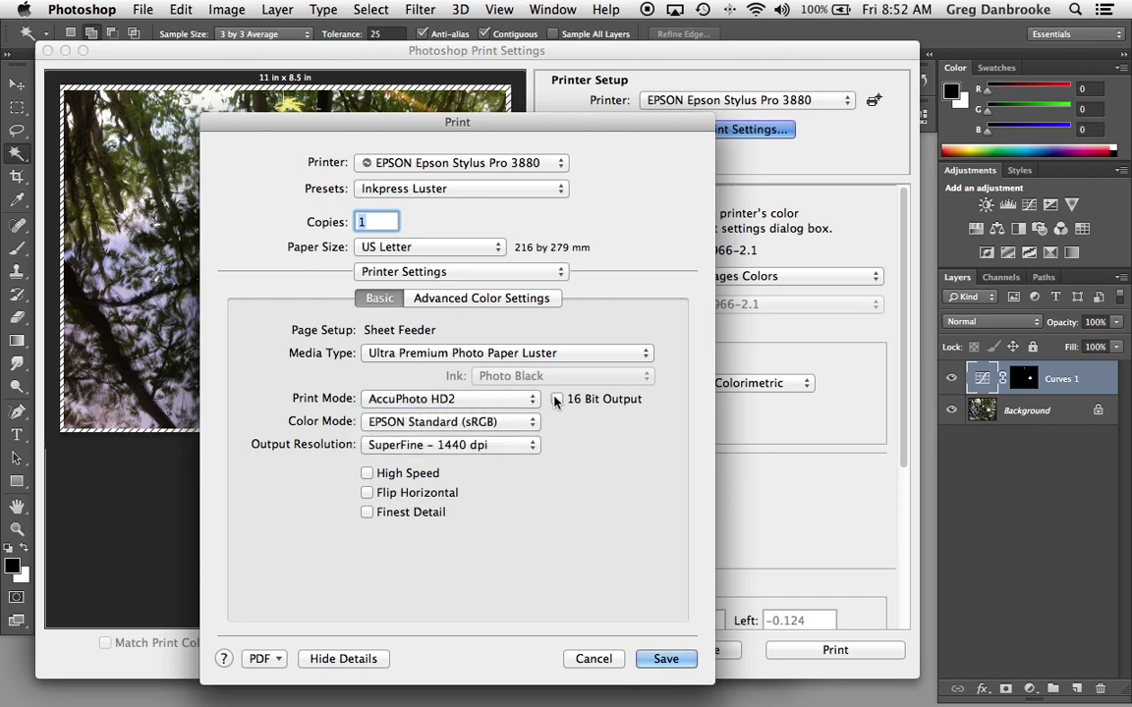
# Leave 16 Bit Output off and set Color Mode to Adobe RGB
pyautogui.click(557, 399)
pyautogui.click(557, 400)
pyautogui.click(396, 422)
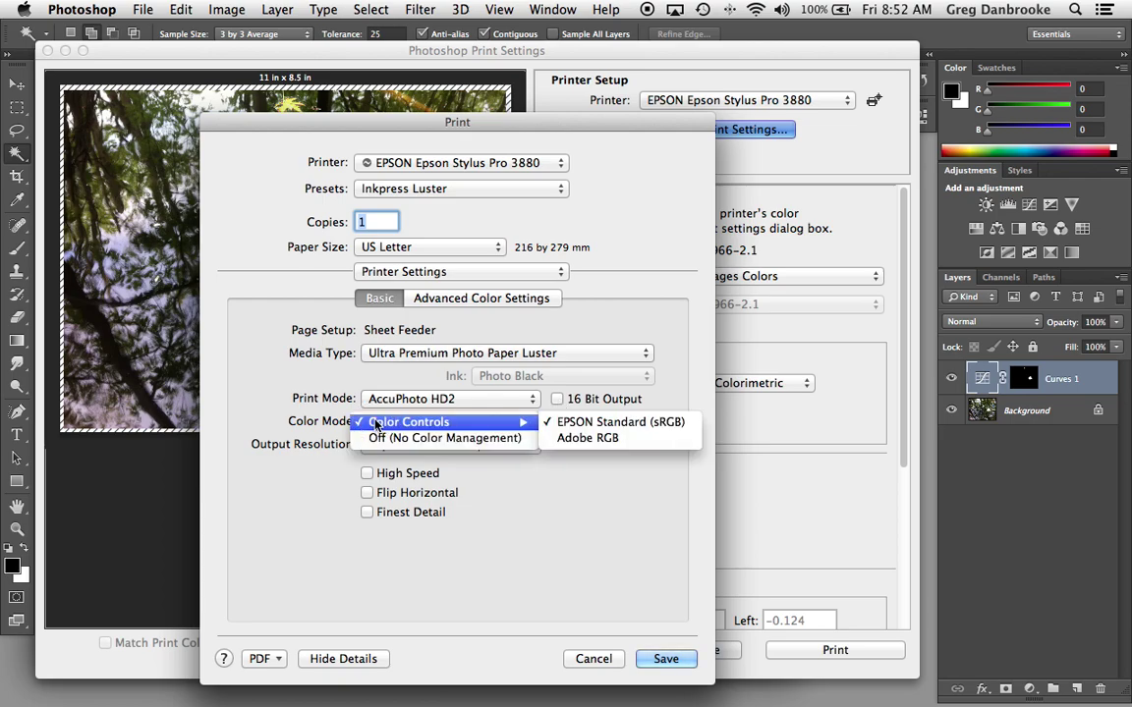
pyautogui.click(587, 441)
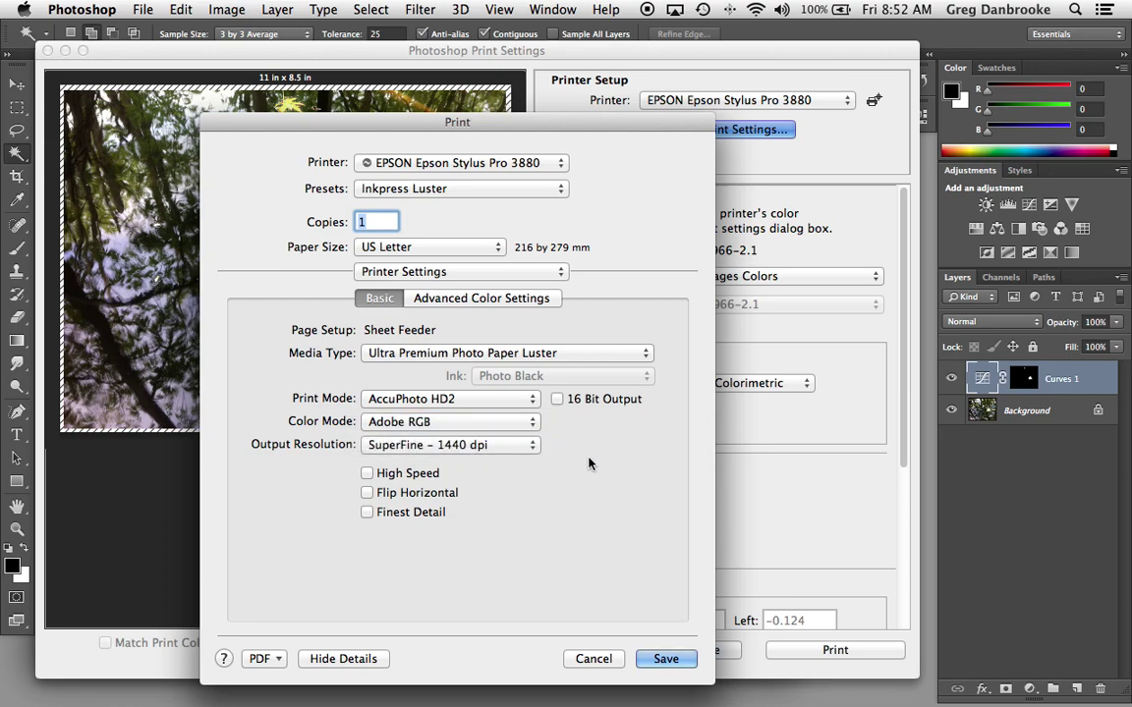
pyautogui.click(513, 447)
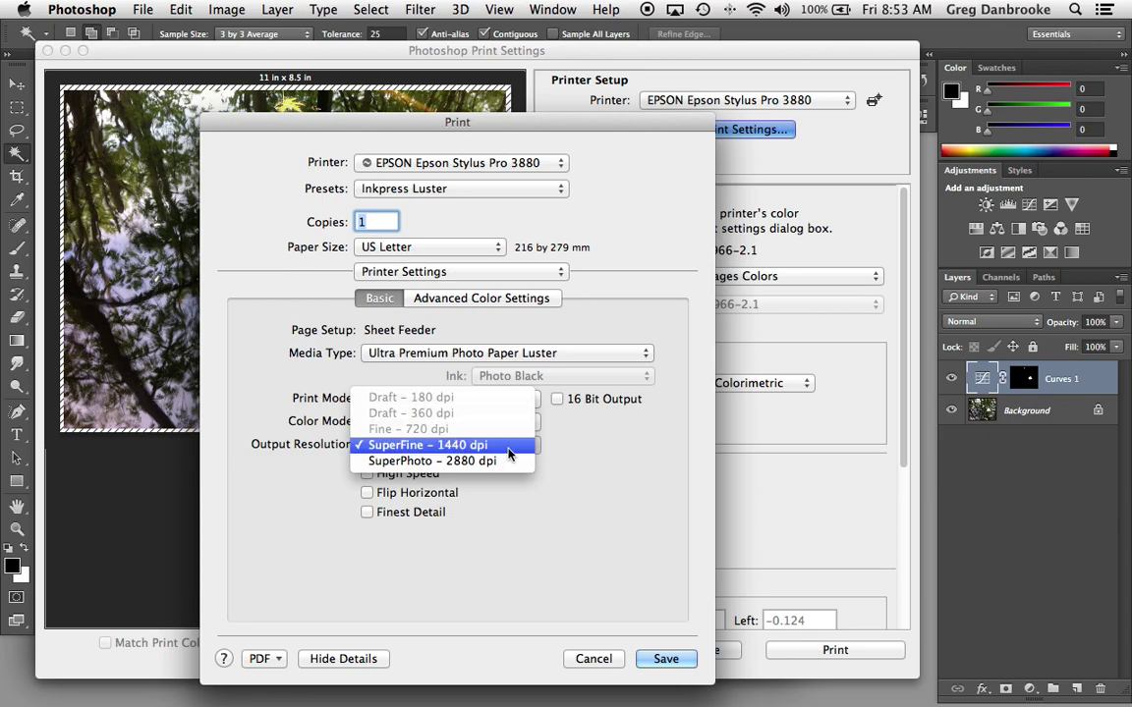
pyautogui.click(449, 447)
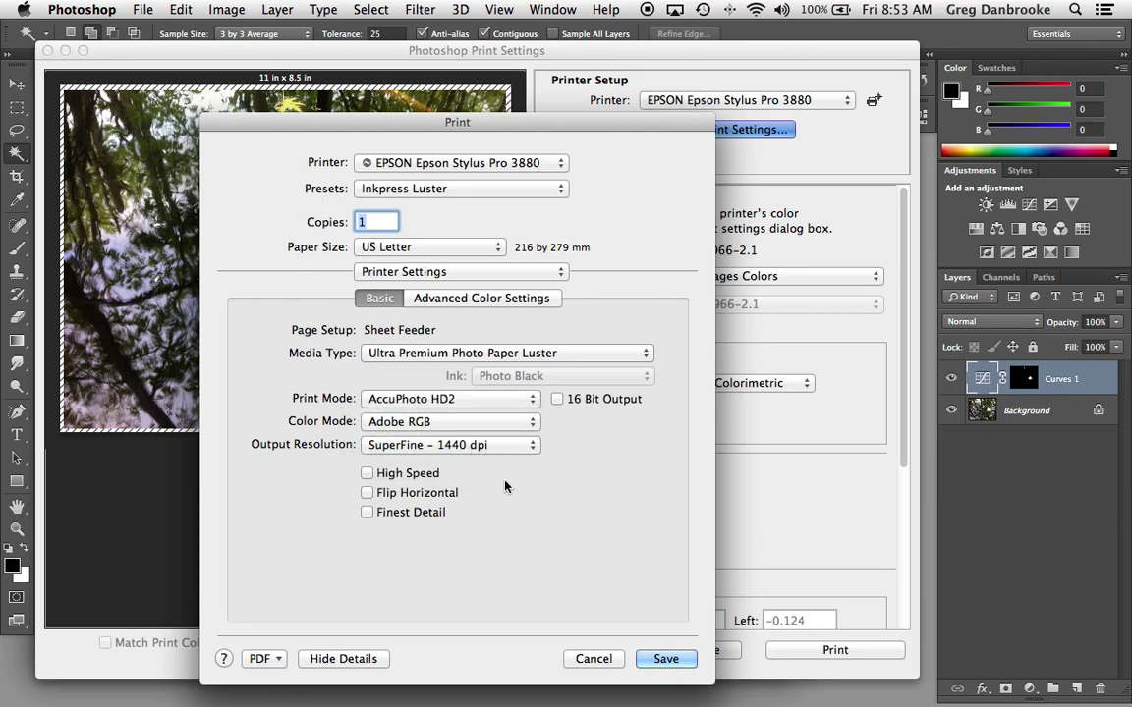
pyautogui.click(367, 474)
# Show Advanced Color Settings, leaving Gamma at 2.2 and the Magenta slider at 0
pyautogui.click(447, 300)
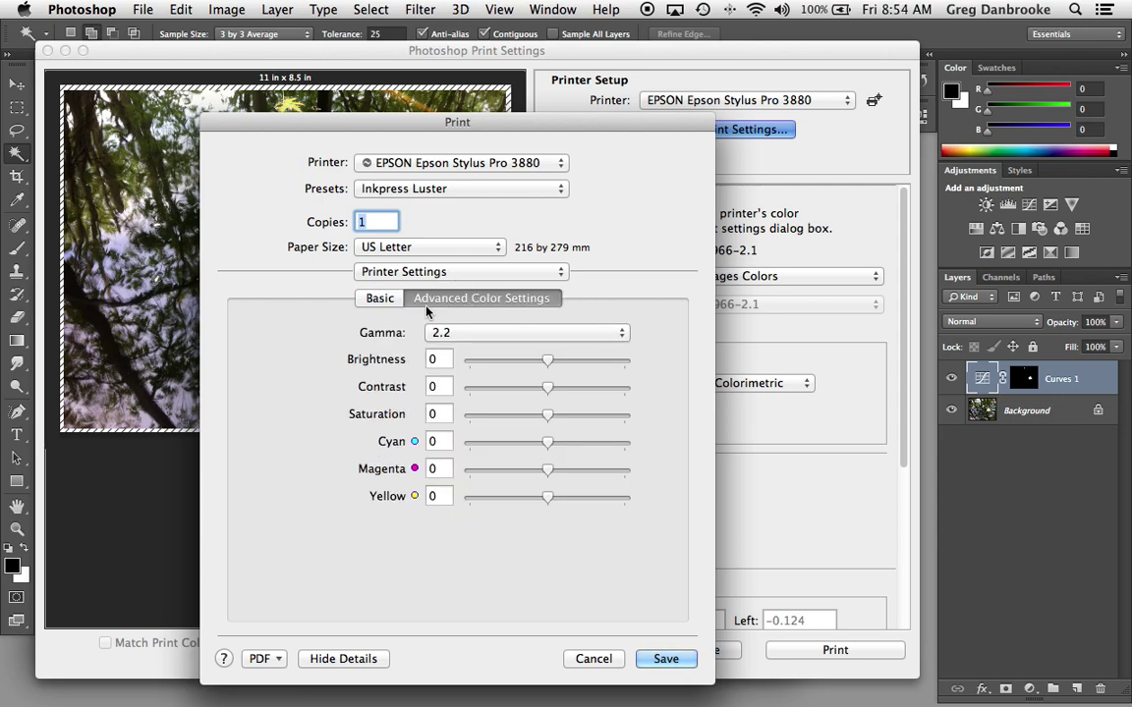
pyautogui.moveTo(433, 335)
pyautogui.mouseDown()
pyautogui.moveTo(480, 349)
pyautogui.moveTo(492, 336)
pyautogui.moveTo(491, 352)
pyautogui.moveTo(497, 336)
pyautogui.moveTo(499, 352)
pyautogui.moveTo(444, 349)
pyautogui.moveTo(455, 351)
pyautogui.moveTo(454, 338)
pyautogui.mouseUp()
pyautogui.moveTo(546, 470)
pyautogui.mouseDown()
pyautogui.moveTo(518, 468)
pyautogui.moveTo(548, 471)
pyautogui.mouseUp()
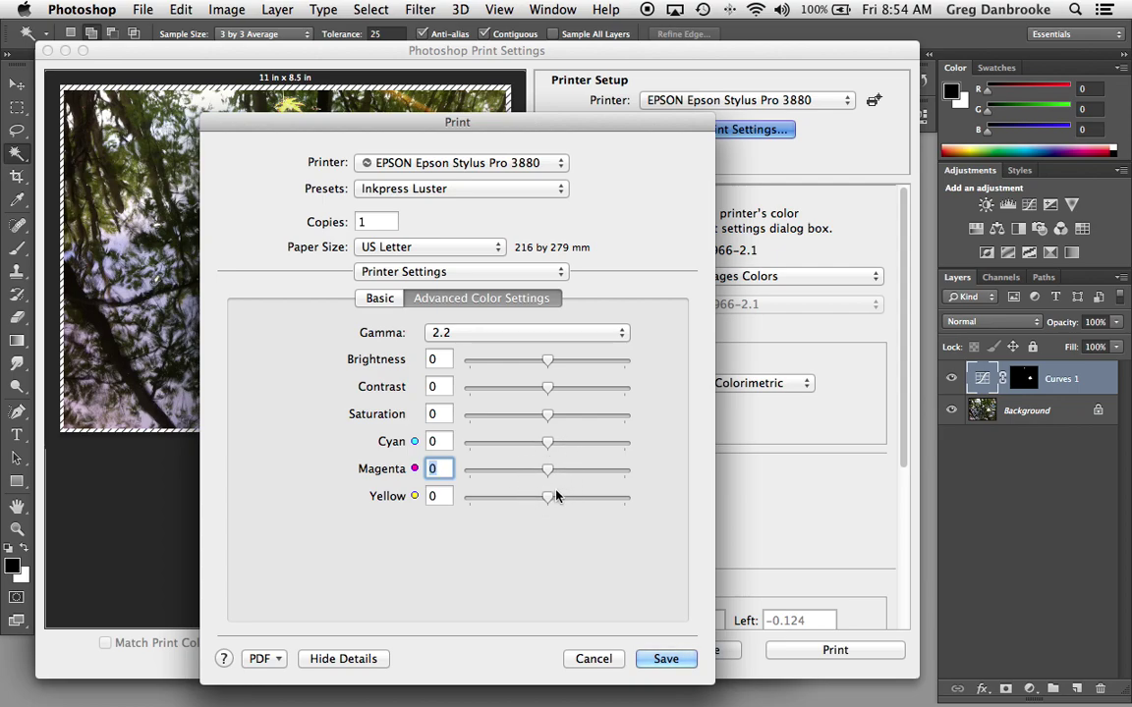
# In Page Layout Settings, try borderless auto-expand US Letter paper and its enlargement amount
pyautogui.click(550, 272)
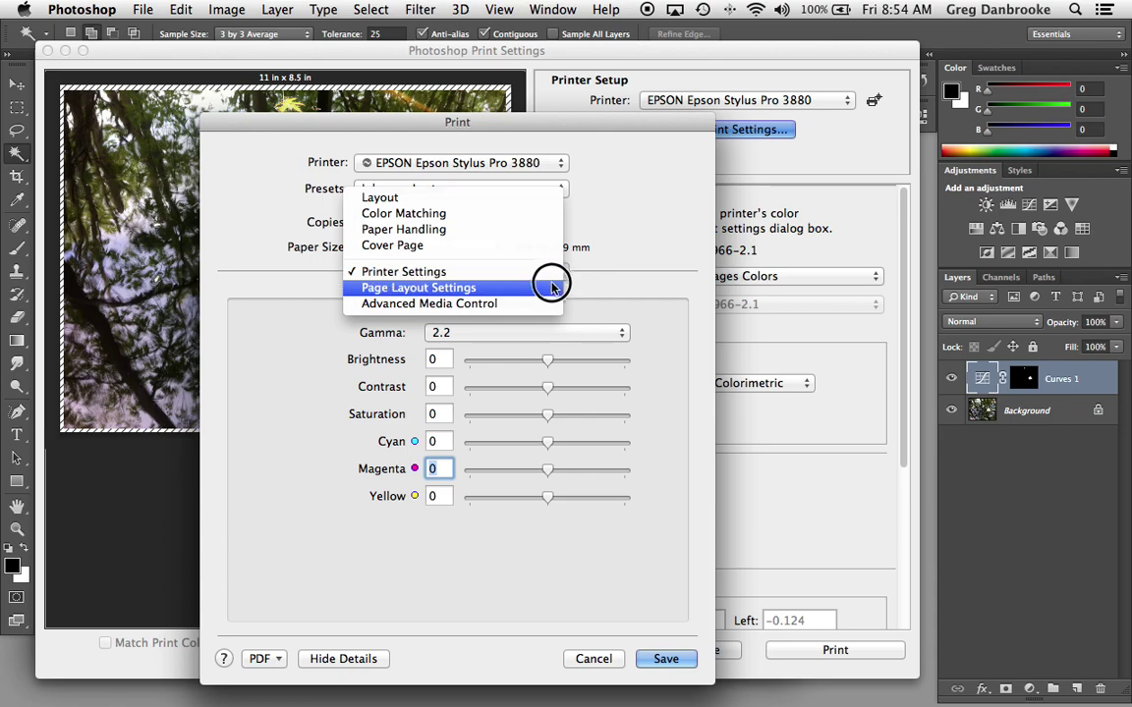
pyautogui.click(550, 287)
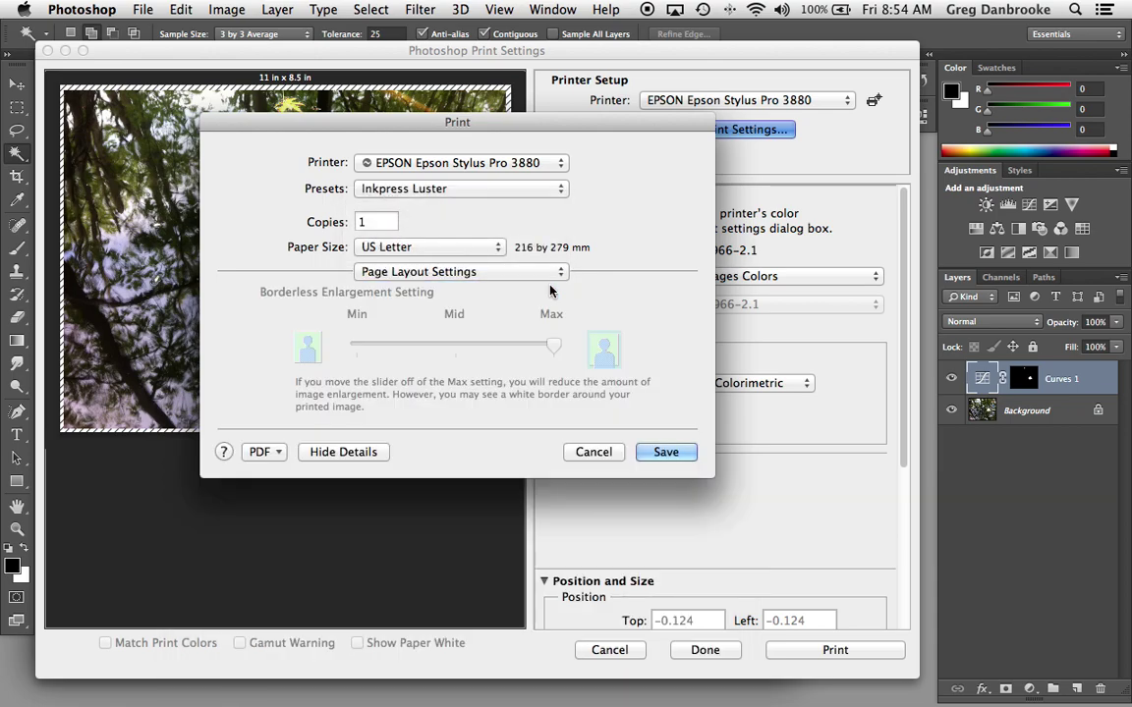
pyautogui.click(455, 246)
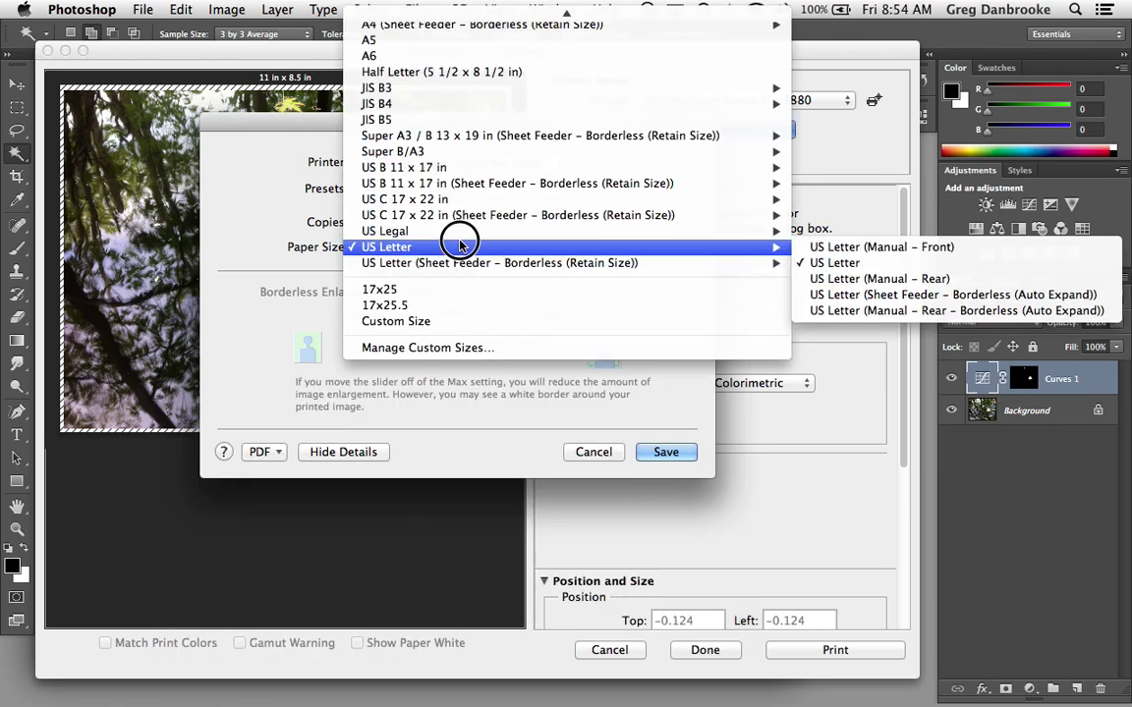
pyautogui.click(861, 294)
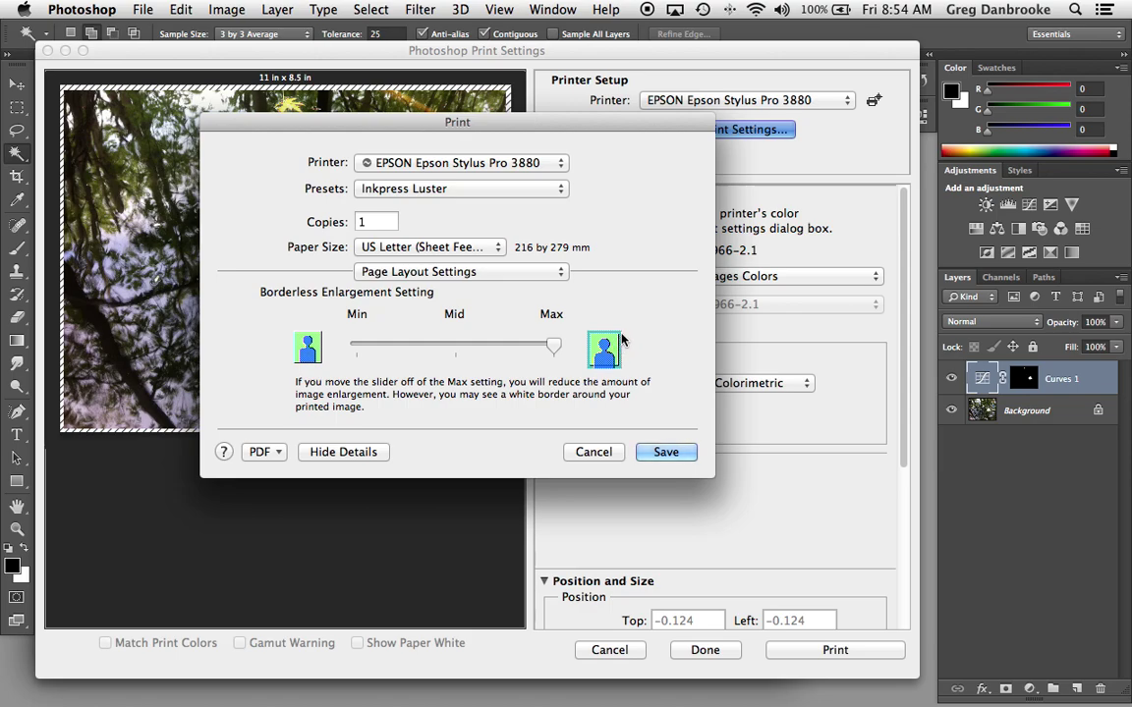
pyautogui.moveTo(521, 342); pyautogui.dragTo(365, 334)
# Change the paper to US Letter (Sheet Feeder – Borderless (Retain Size)), 226 by 289 mm
pyautogui.click(480, 247)
pyautogui.moveTo(623, 246)
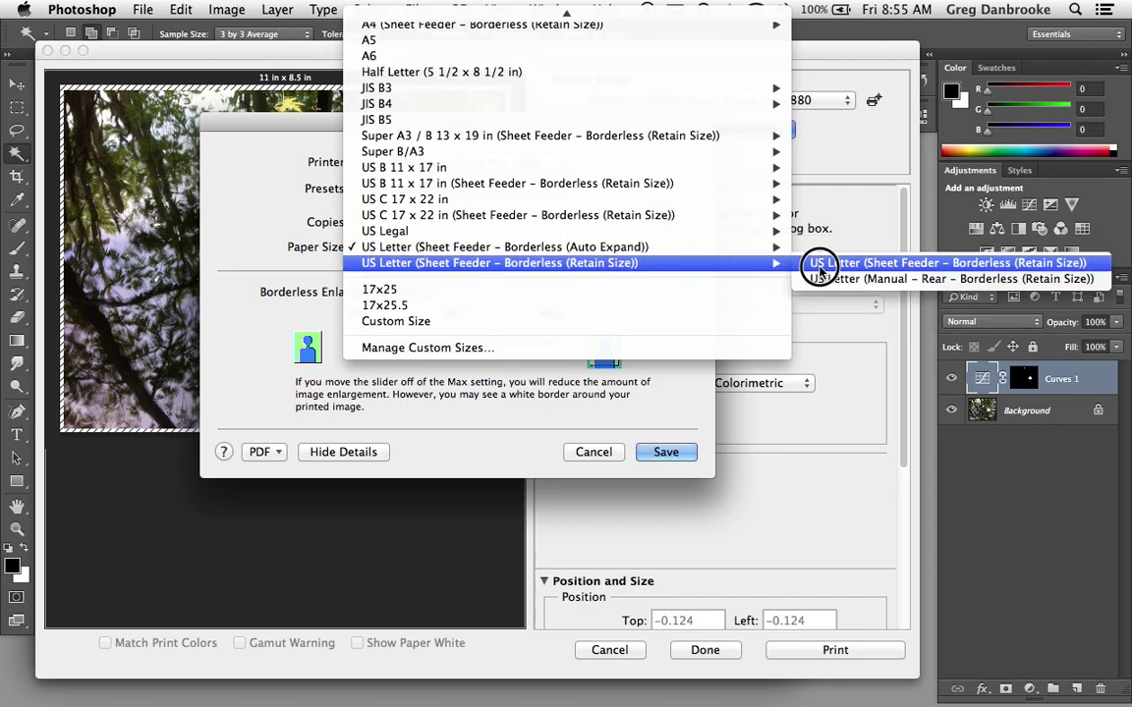
pyautogui.click(845, 266)
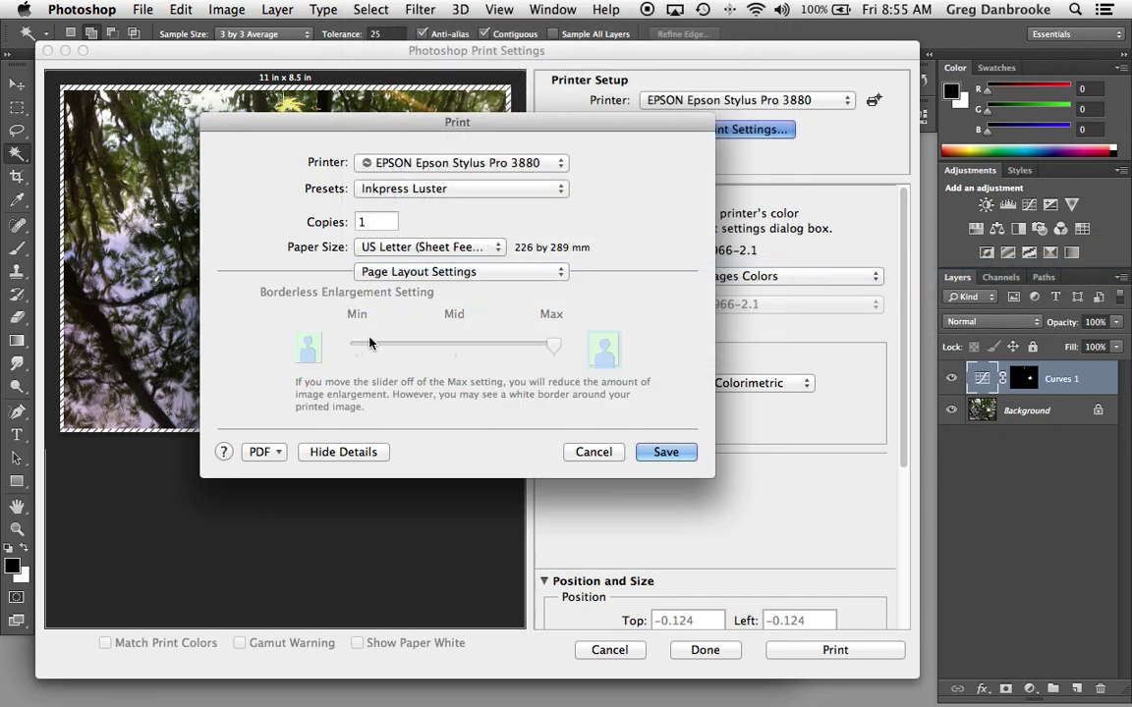
pyautogui.click(429, 273)
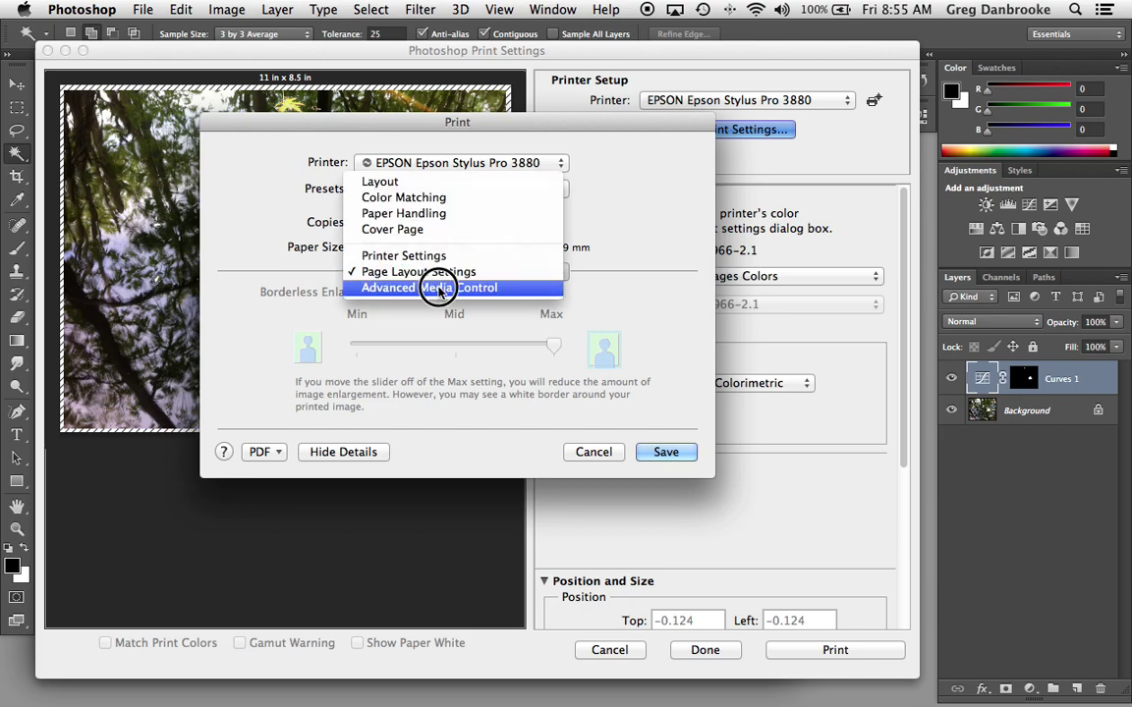
# Show Advanced Media Control, trying Drying Time and Paper Feed sliders and leaving both at 0
pyautogui.click(438, 288)
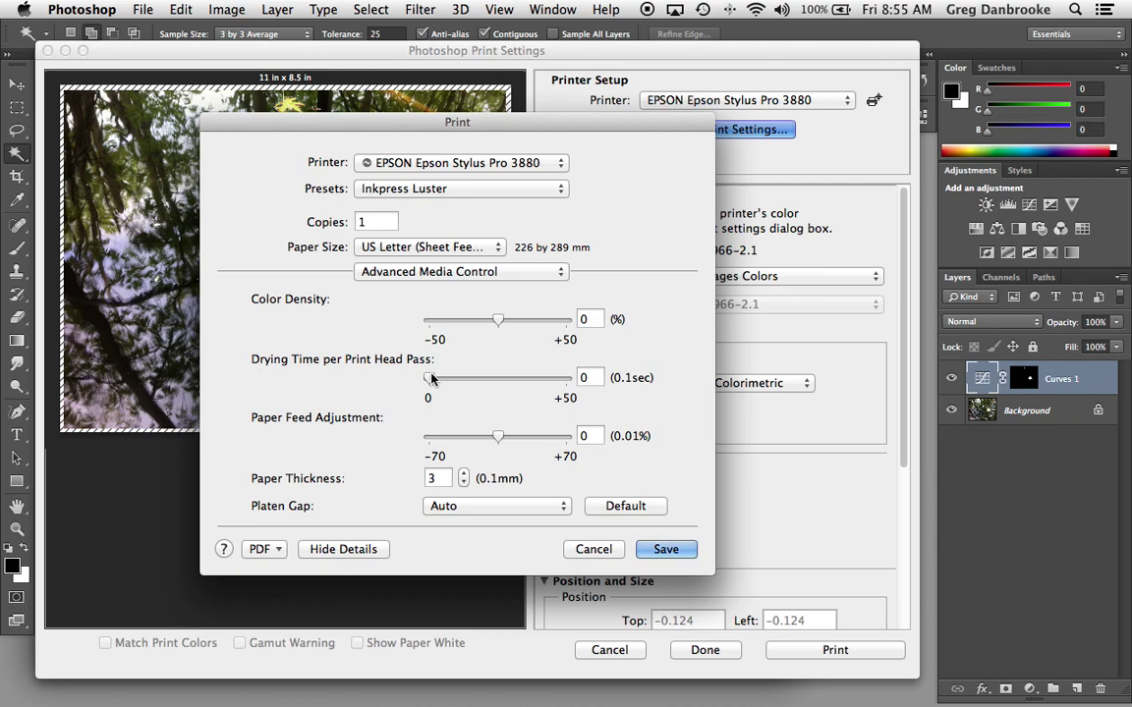
pyautogui.moveTo(431, 378); pyautogui.dragTo(485, 383)
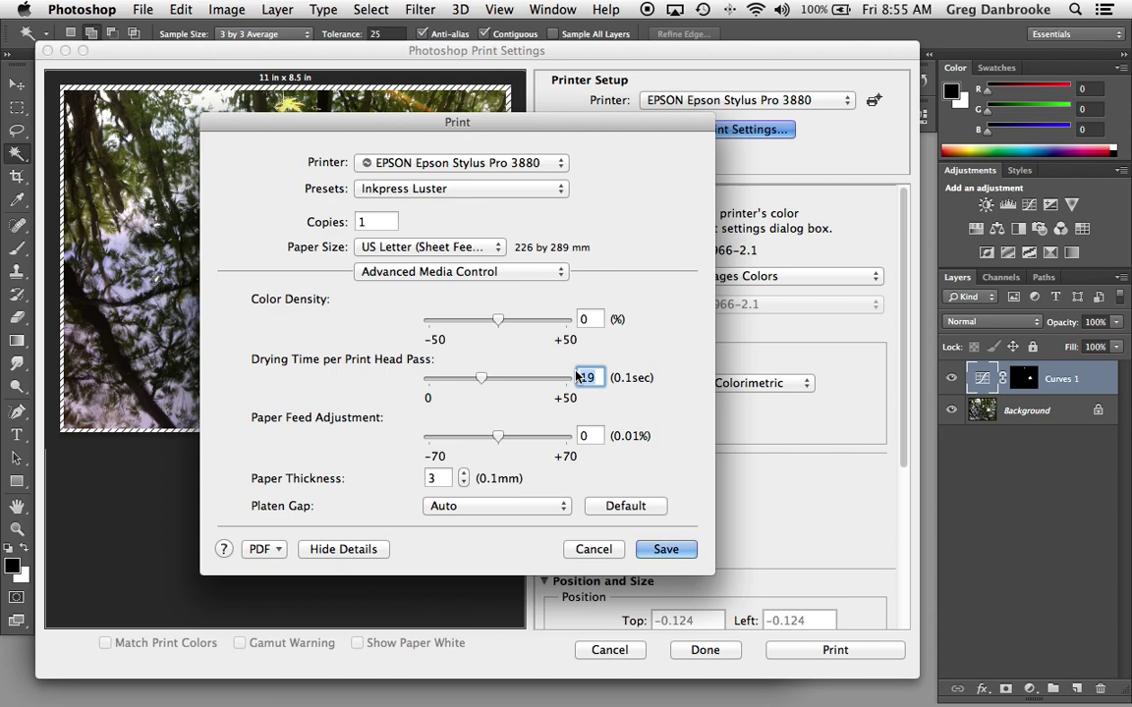
pyautogui.moveTo(485, 382); pyautogui.dragTo(429, 379)
pyautogui.moveTo(497, 437)
pyautogui.mouseDown()
pyautogui.moveTo(482, 440)
pyautogui.moveTo(531, 435)
pyautogui.moveTo(460, 435)
pyautogui.moveTo(538, 442)
pyautogui.moveTo(446, 444)
pyautogui.moveTo(558, 438)
pyautogui.moveTo(497, 442)
pyautogui.mouseUp()
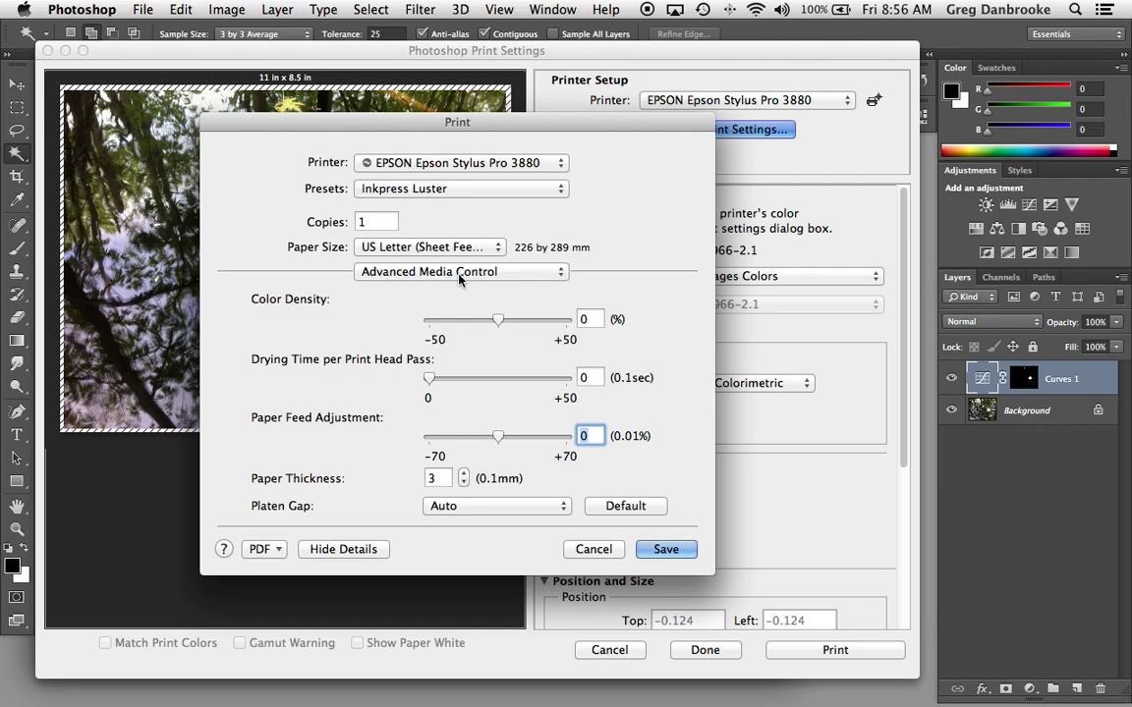
# Review the Basic tab of the Epson driver's Printer Settings without changes
pyautogui.click(373, 272)
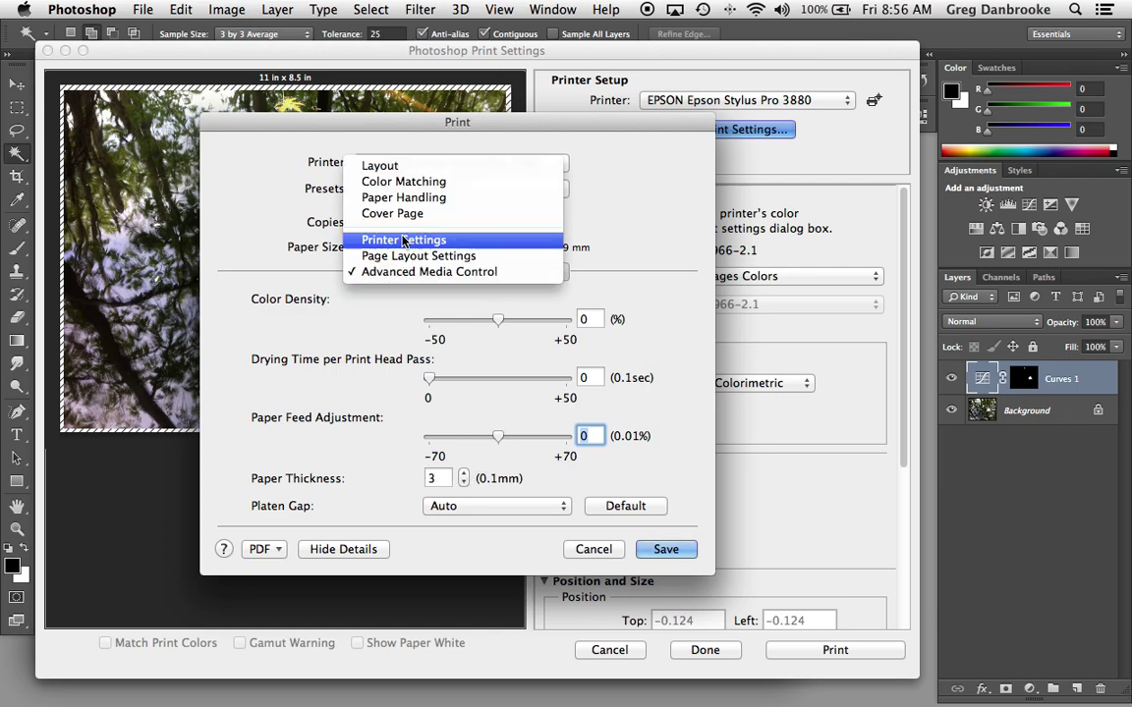
pyautogui.click(403, 240)
pyautogui.click(380, 298)
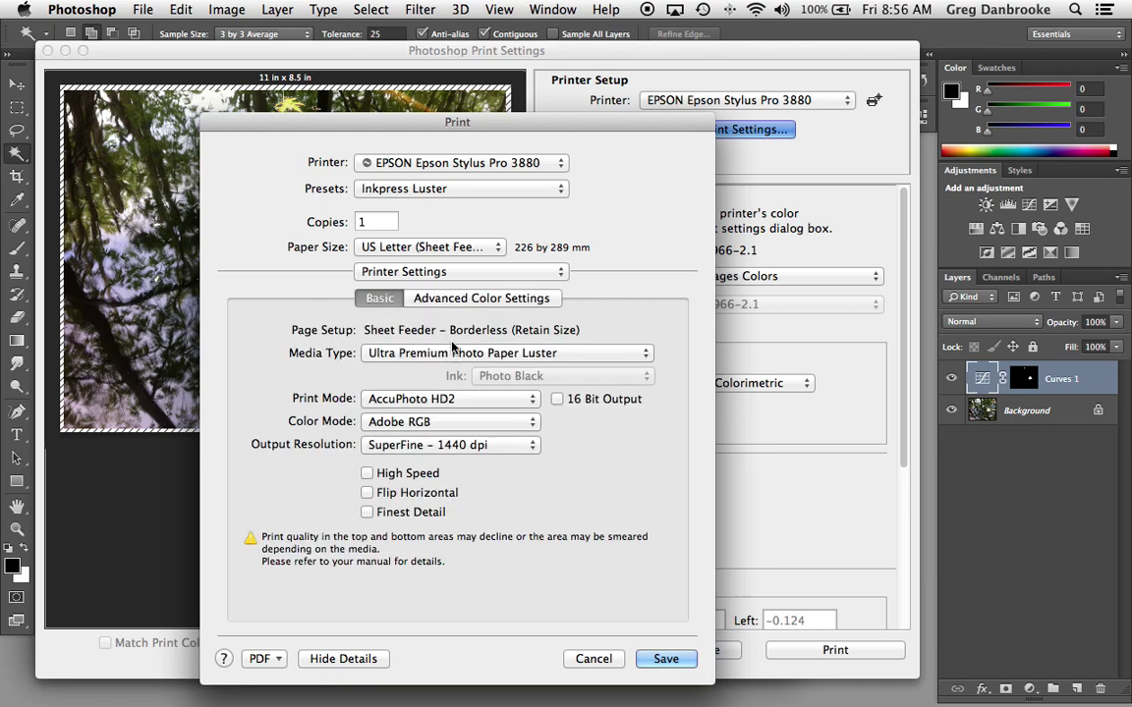
# Return to Advanced Media Control and keep Platen Gap on Auto
pyautogui.click(409, 272)
pyautogui.click(420, 308)
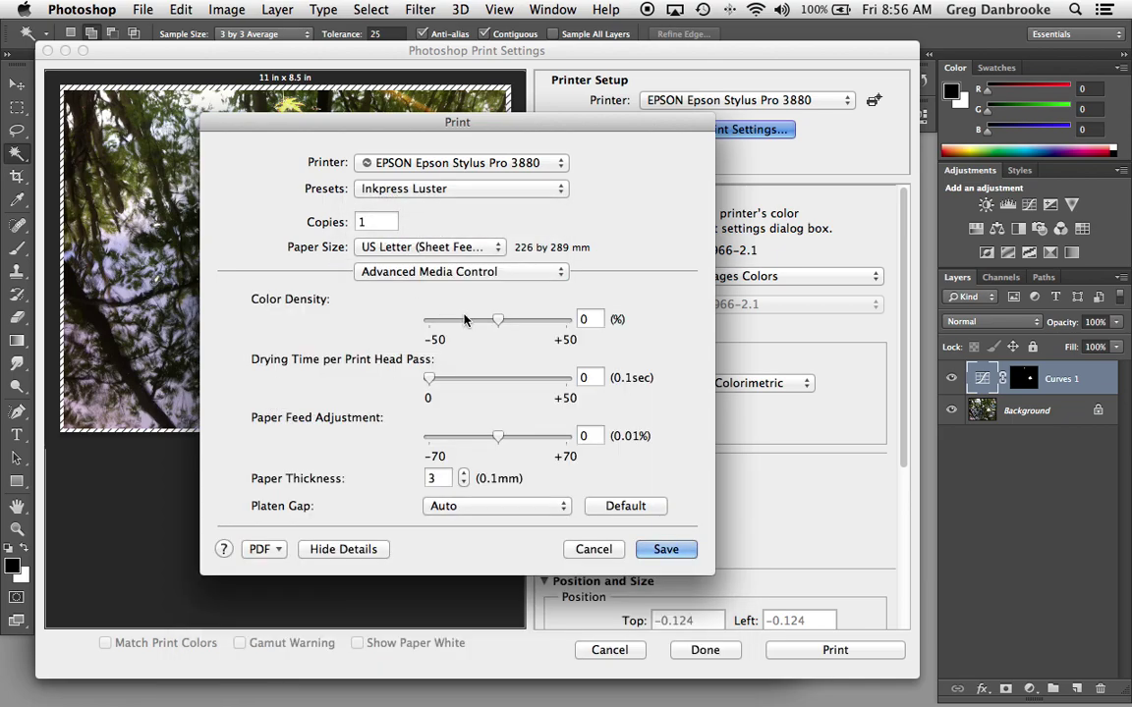
pyautogui.click(432, 478)
pyautogui.click(469, 510)
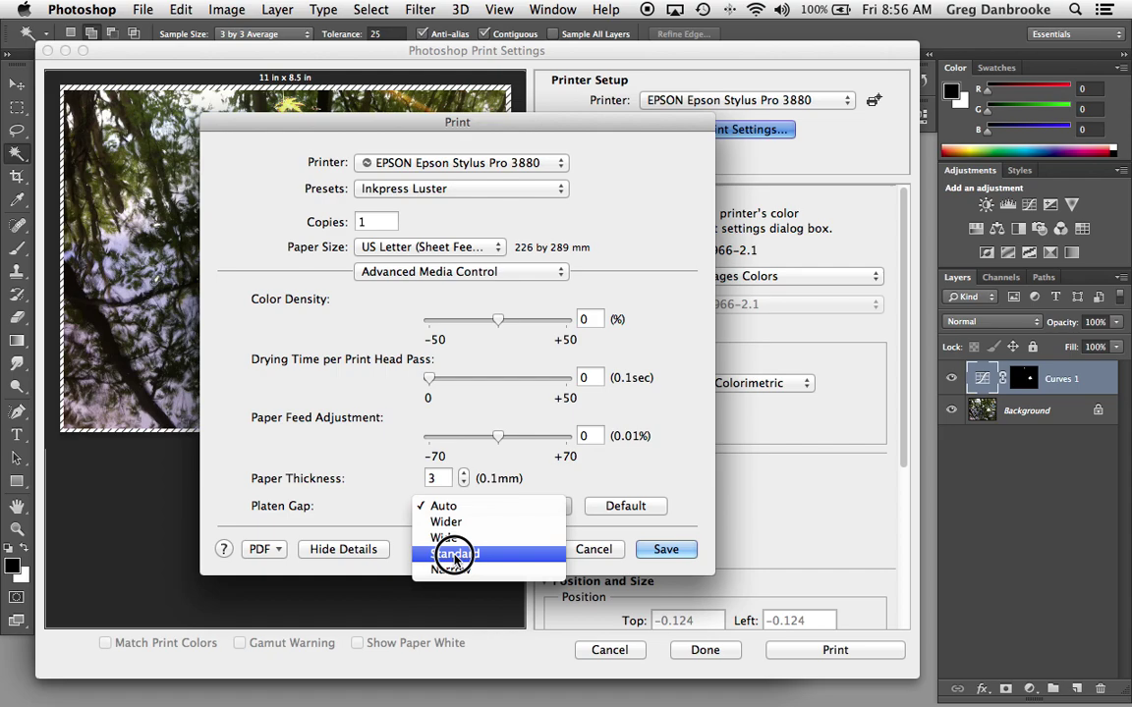
pyautogui.click(437, 506)
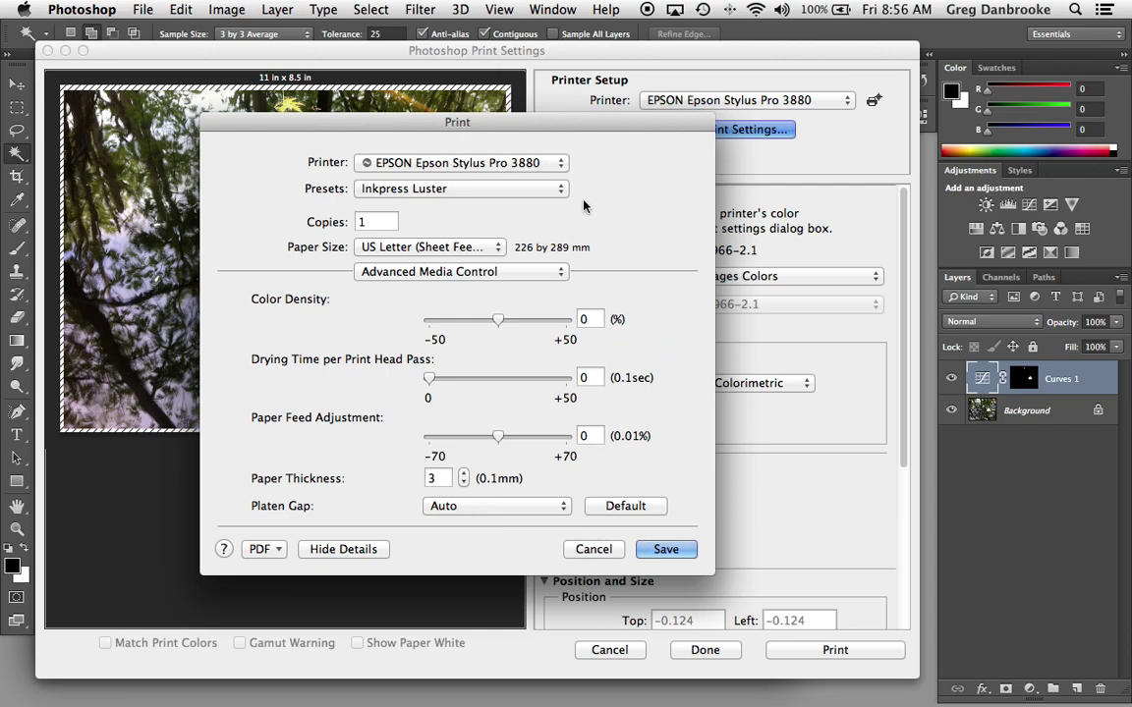
# Name the new print preset 'Preset 1' and make it available to all printers
pyautogui.click(371, 188)
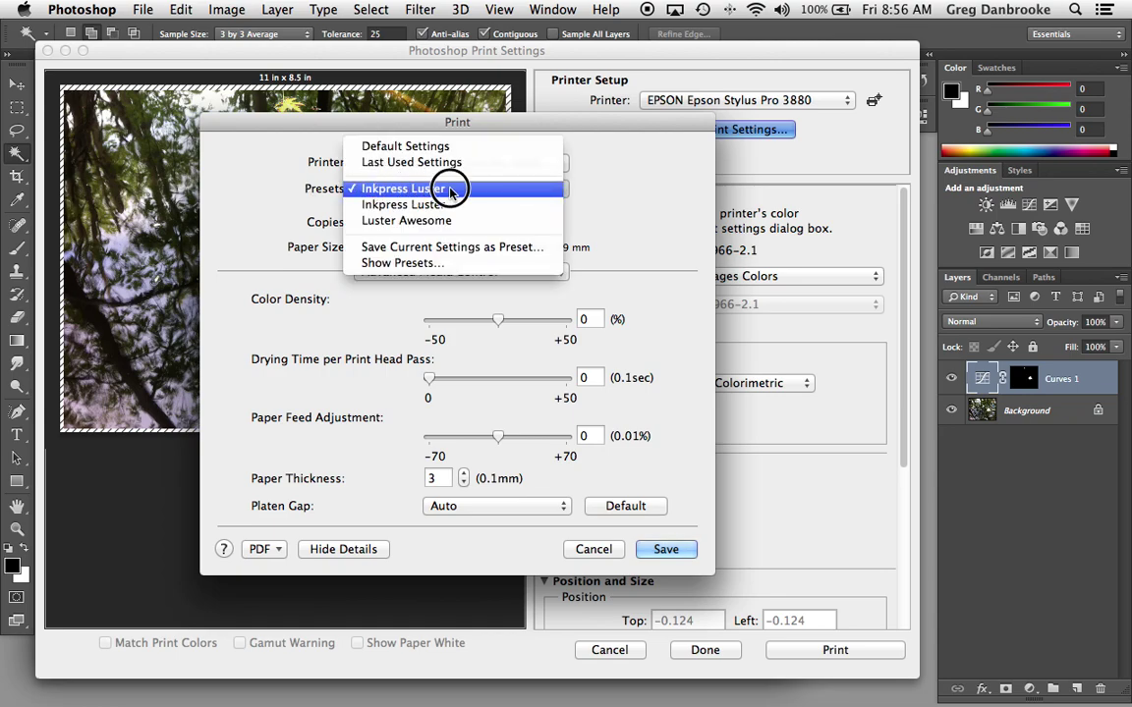
pyautogui.click(496, 253)
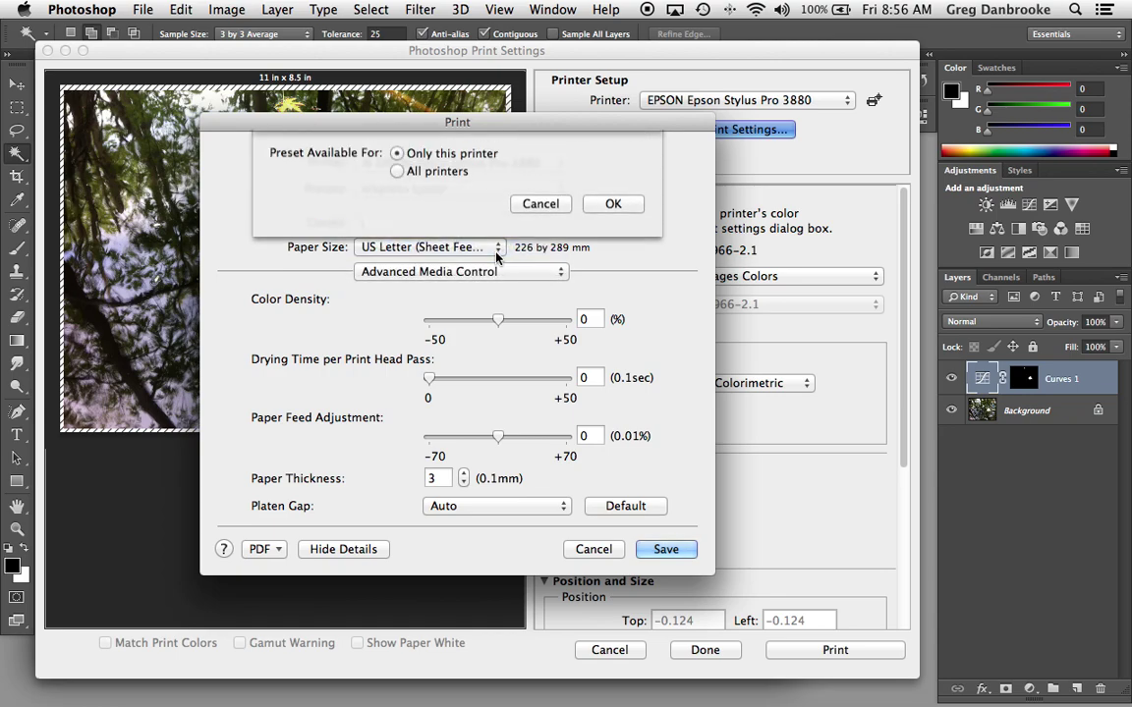
pyautogui.write('P')
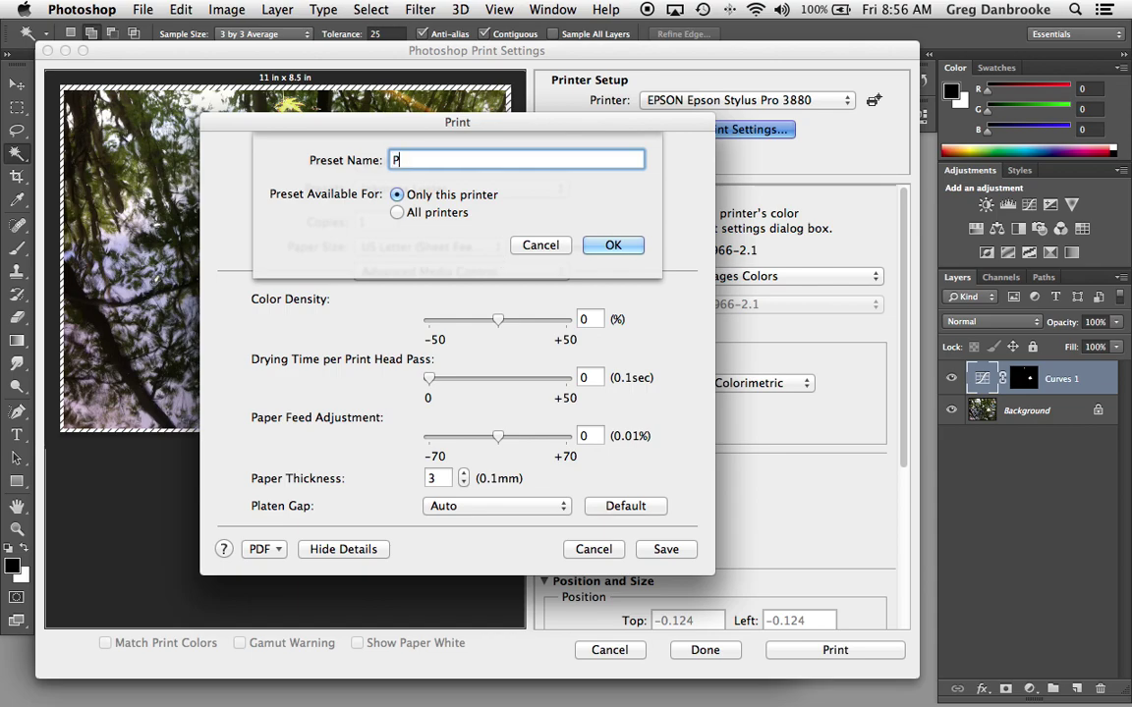
pyautogui.write('reset 1')
pyautogui.click(396, 214)
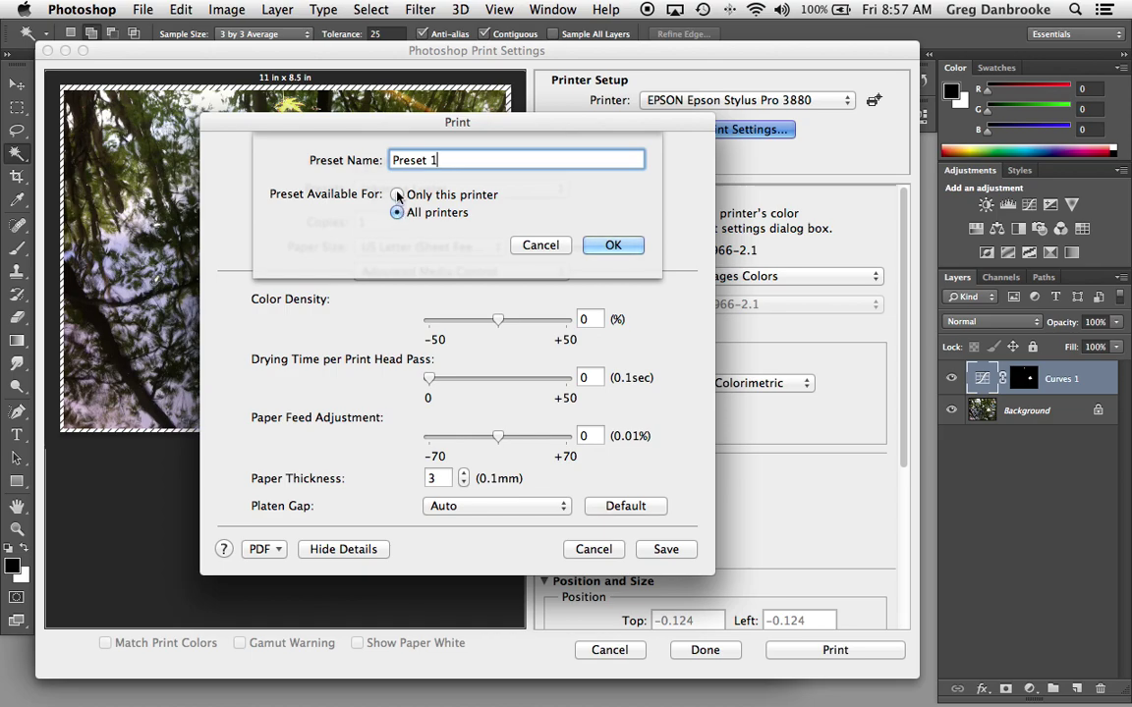
pyautogui.click(403, 195)
pyautogui.click(397, 212)
pyautogui.click(398, 196)
# Confirm Preset 1, keep the Epson printer options, and print the leaf-reflection photo
pyautogui.click(614, 246)
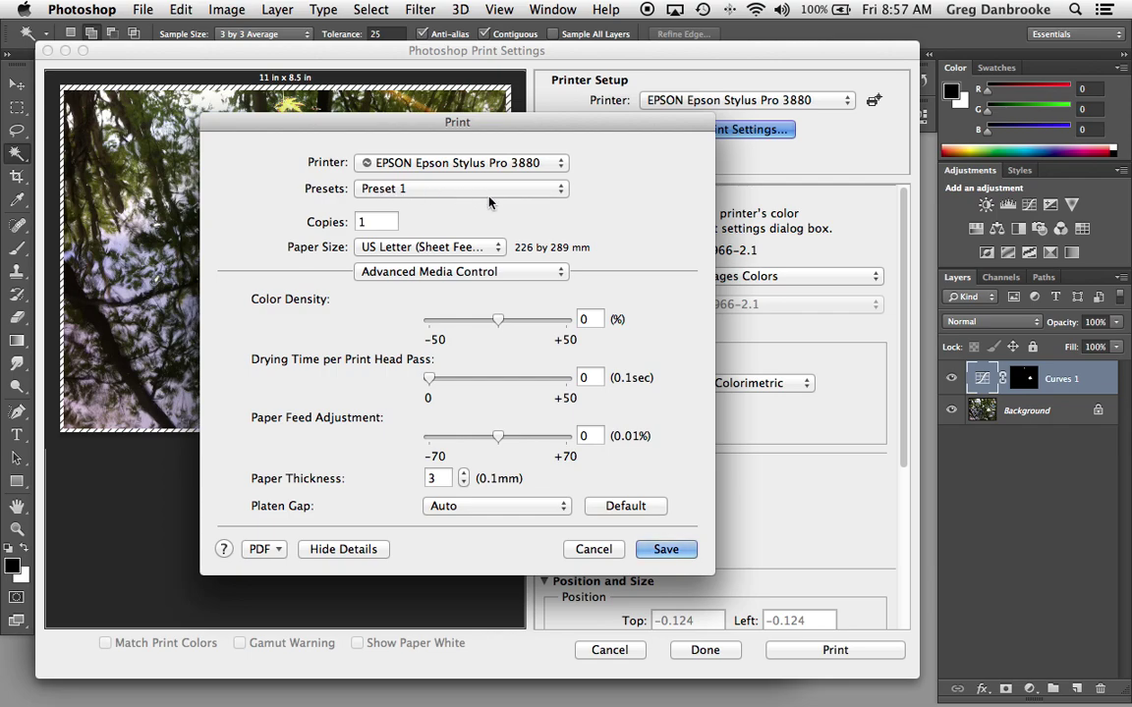
pyautogui.click(667, 550)
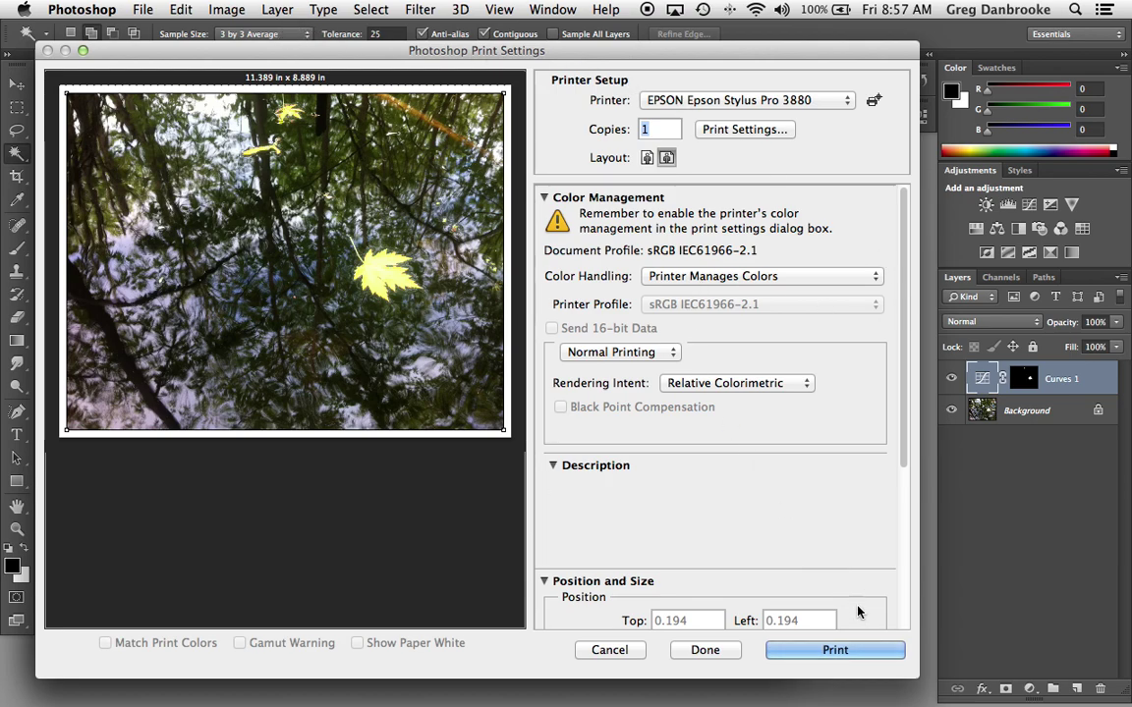
pyautogui.click(853, 652)
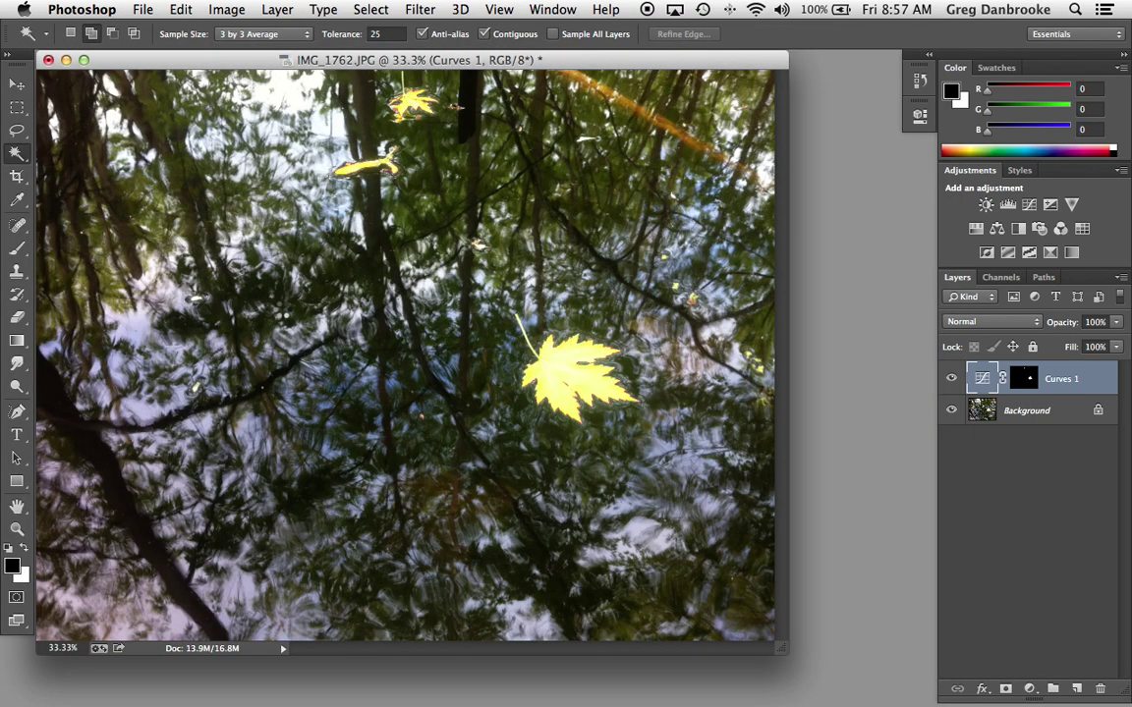